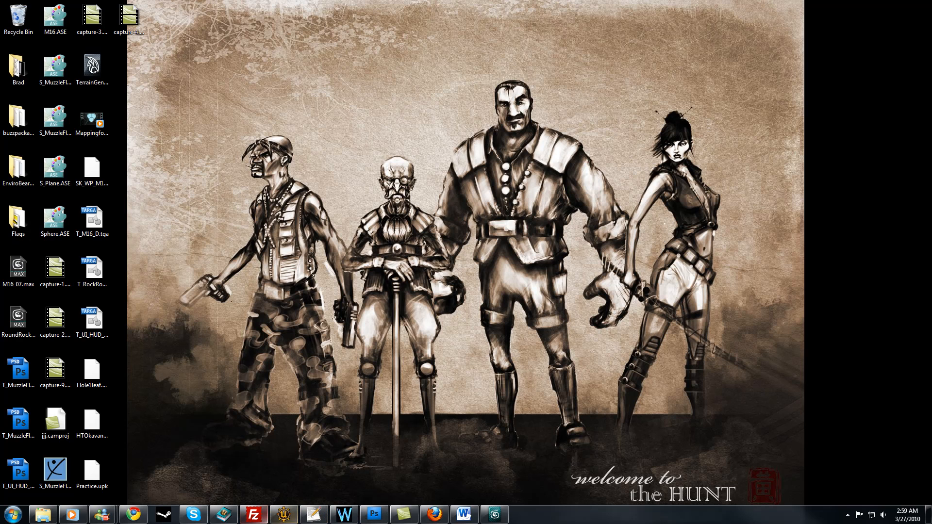
Switch to Photoshop and set the ruler units to pixels in the T_UI_HUD_BaseA.psd document
click(374, 514)
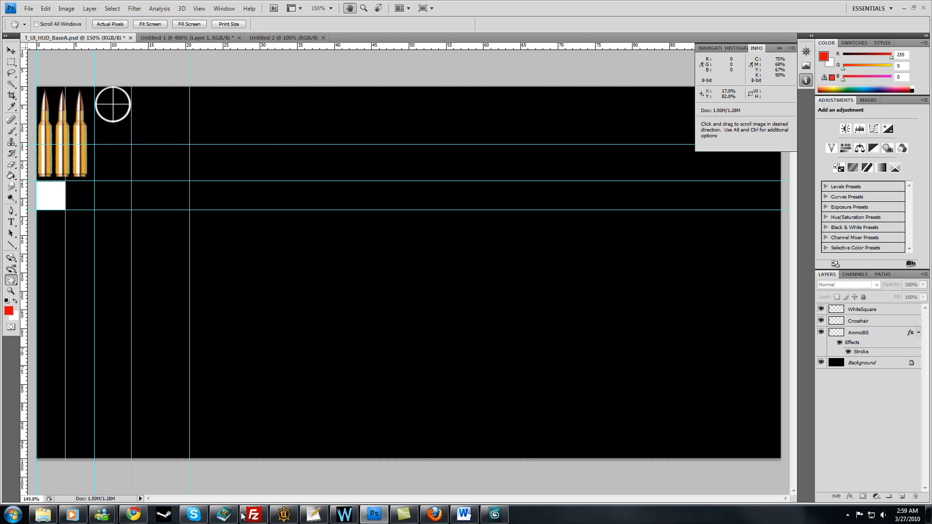
click(11, 291)
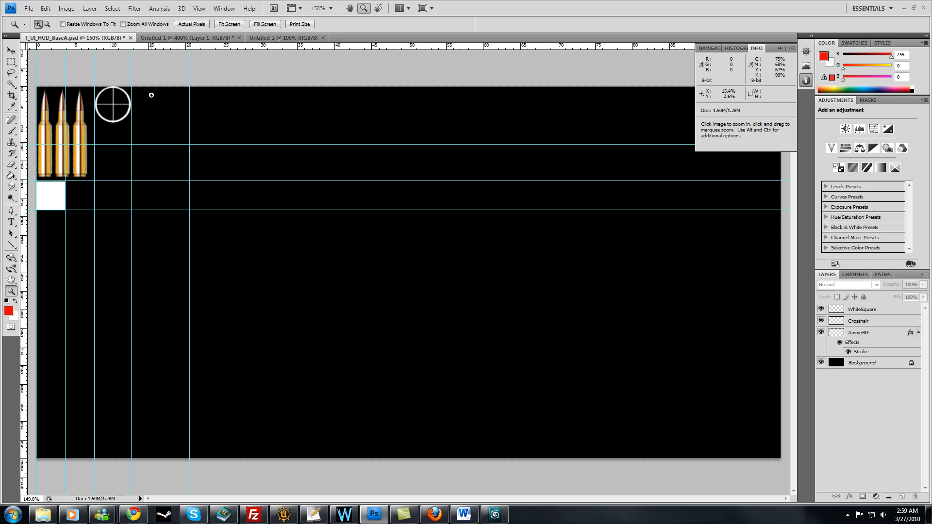
click(152, 96)
click(80, 71)
scroll(78, 91, up, 3)
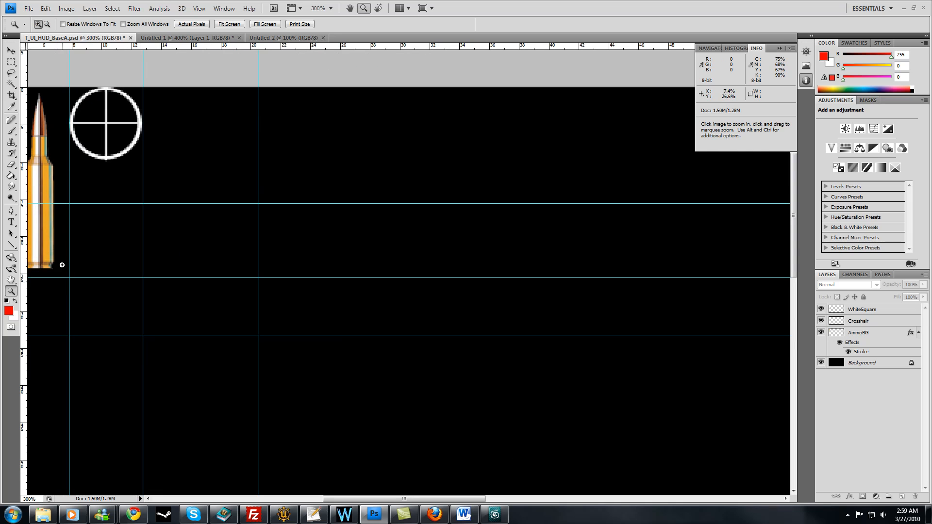
right_click(145, 46)
click(162, 56)
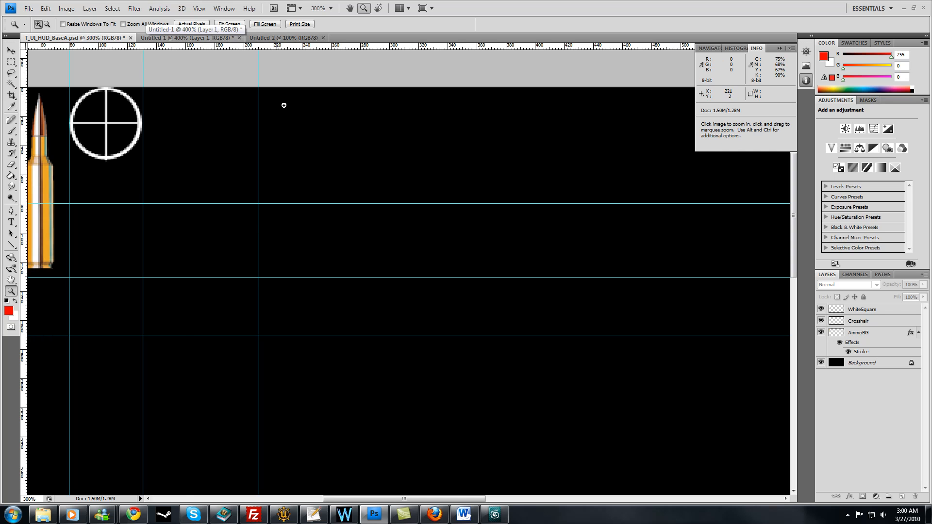
In the Untitled-2 document, convert the locked background to a regular layer and fill it with black
click(266, 38)
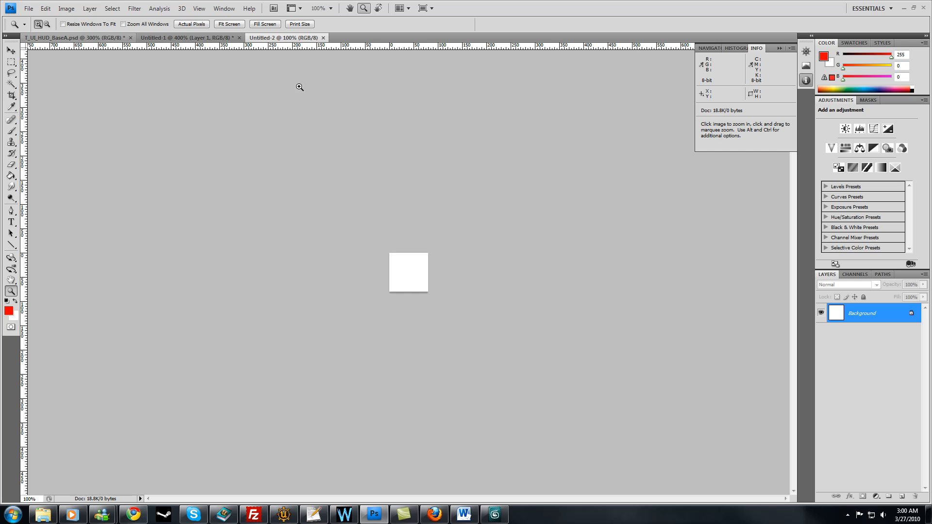
click(426, 270)
click(426, 270)
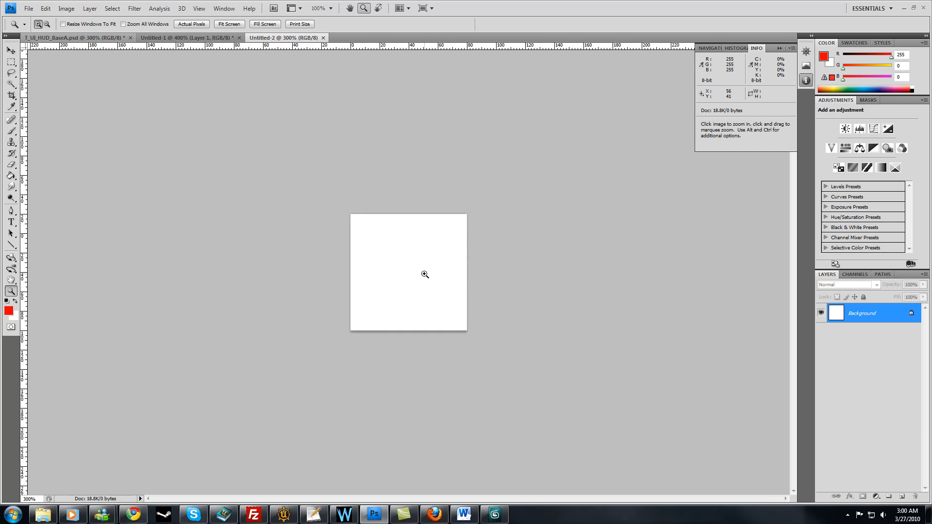
double_click(881, 318)
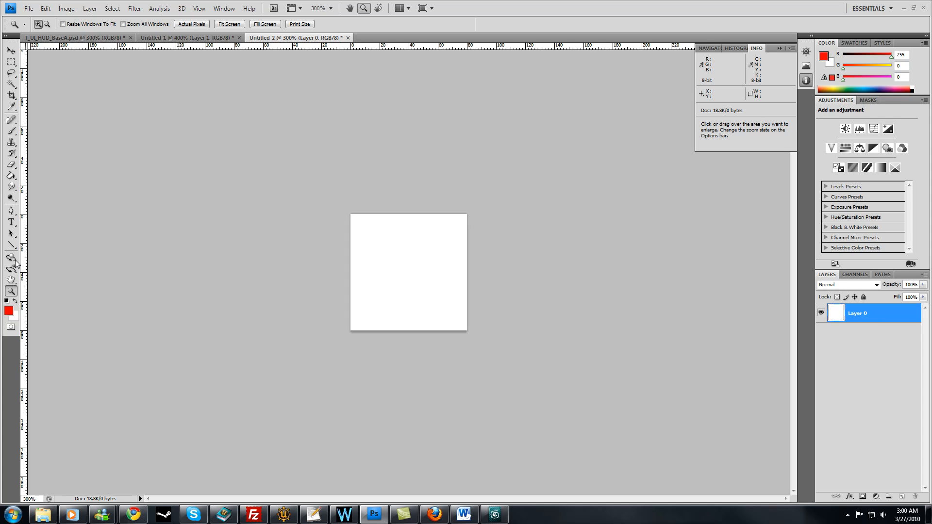
key(d)
key(alt+BackSpace)
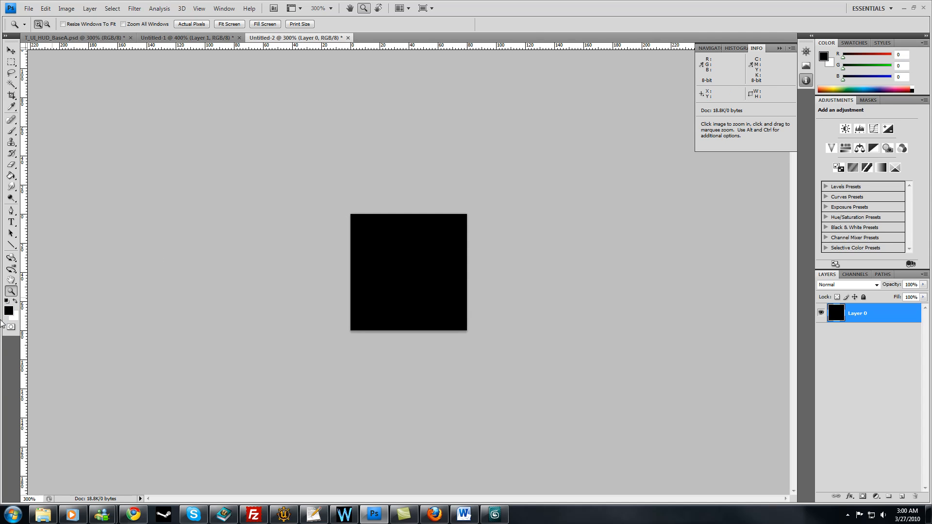
Set the ruler units to percent and place a vertical and a horizontal guide through the centre of the black square
click(460, 238)
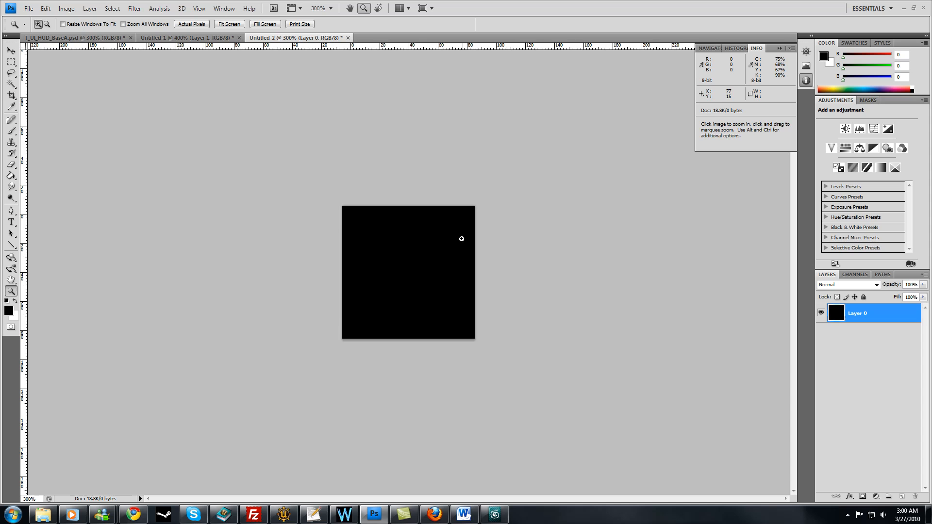
click(464, 210)
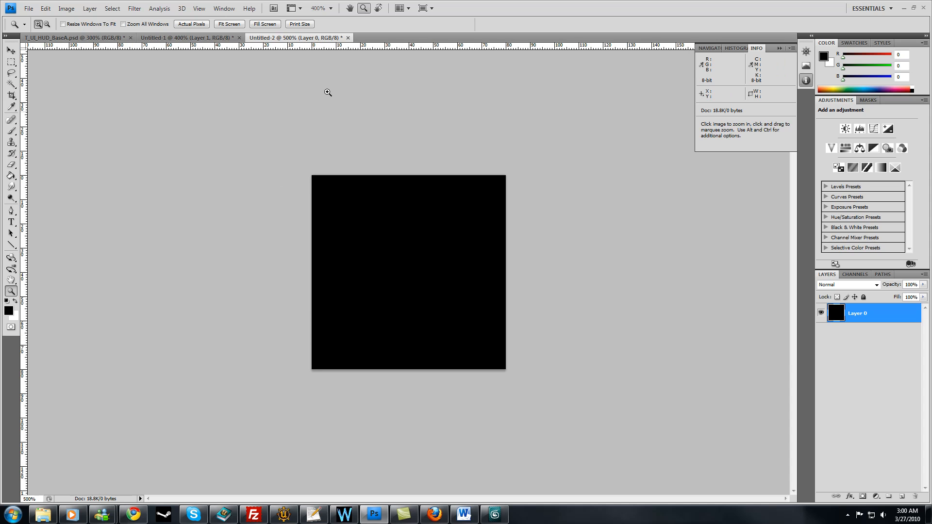
right_click(123, 45)
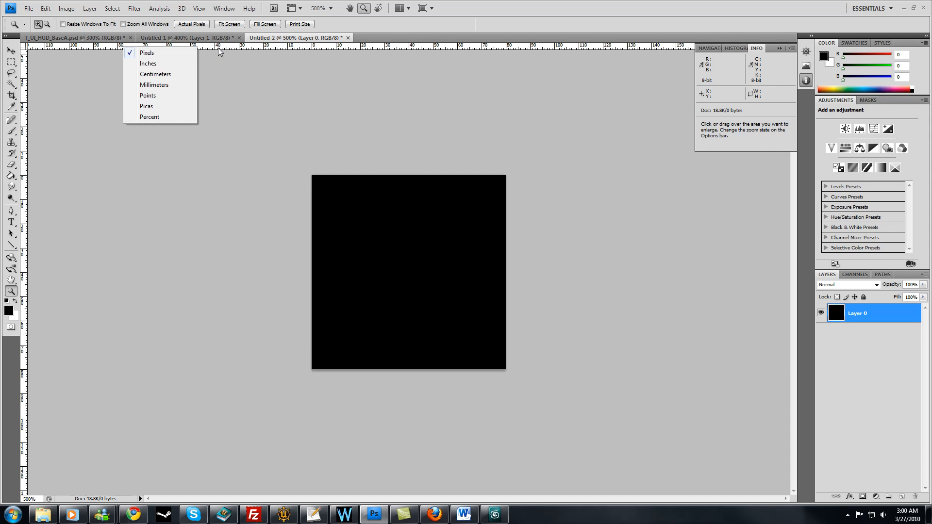
click(174, 114)
drag(24, 127, 409, 119)
drag(338, 70, 319, 272)
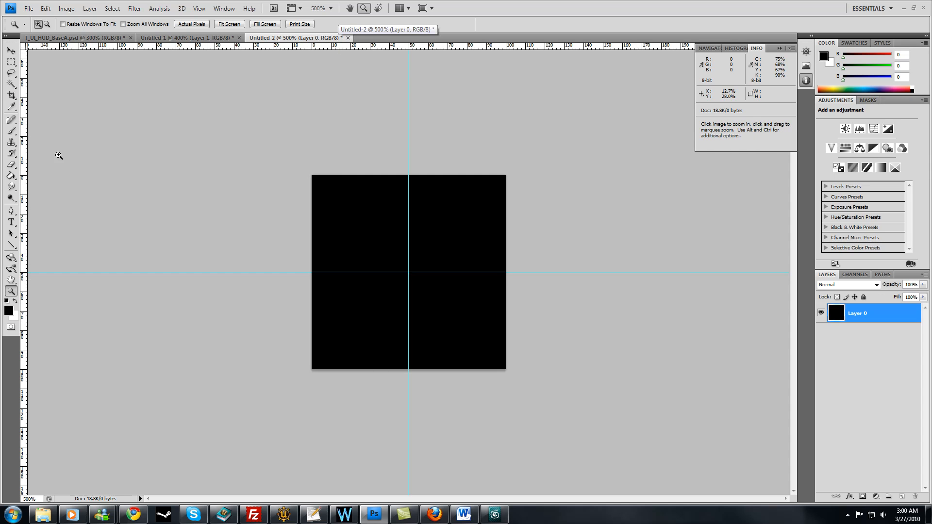
Choose the Line tool with a 15 px weight and set the foreground color to pure red (ff0000)
click(11, 245)
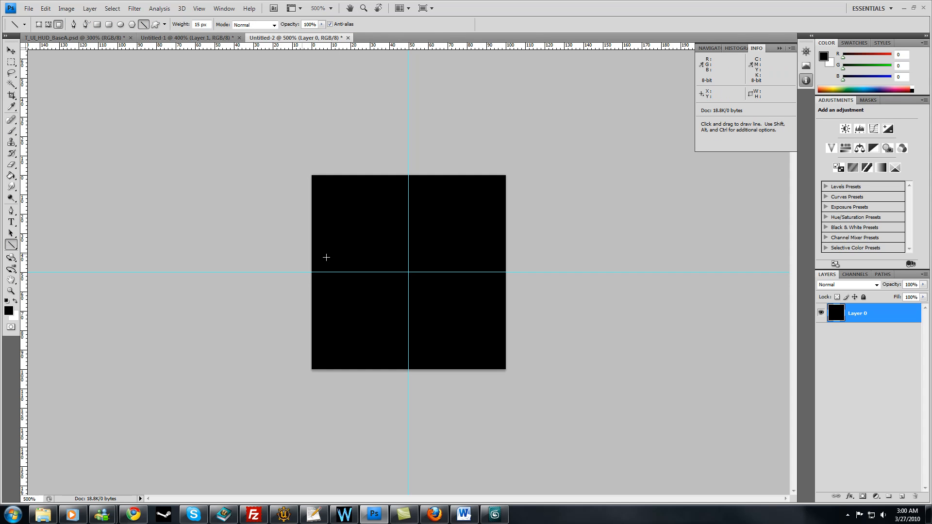
click(195, 24)
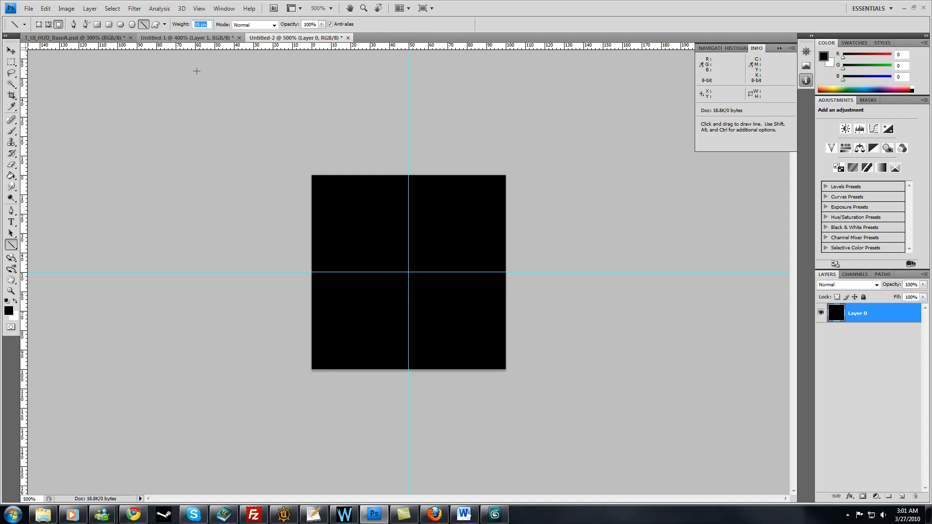
click(8, 311)
text(255)
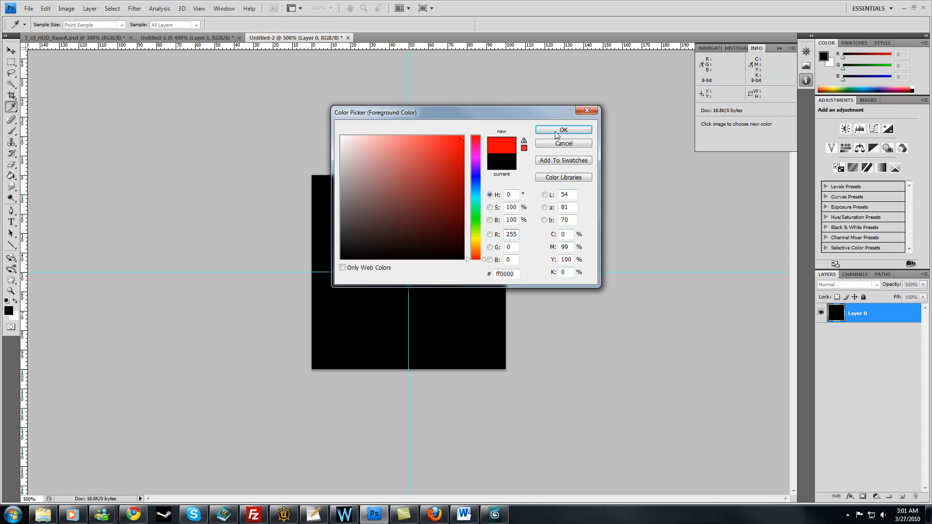
click(562, 130)
mouse_move(311, 272)
mouse_down()
mouse_move(548, 273)
mouse_move(520, 272)
mouse_up()
drag(408, 142, 408, 398)
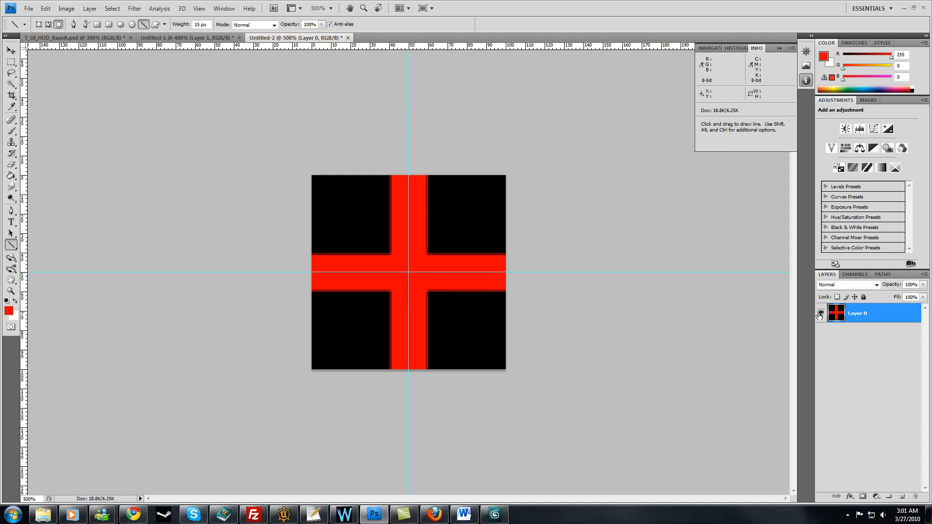
key(ctrl+z)
key(ctrl+alt+z)
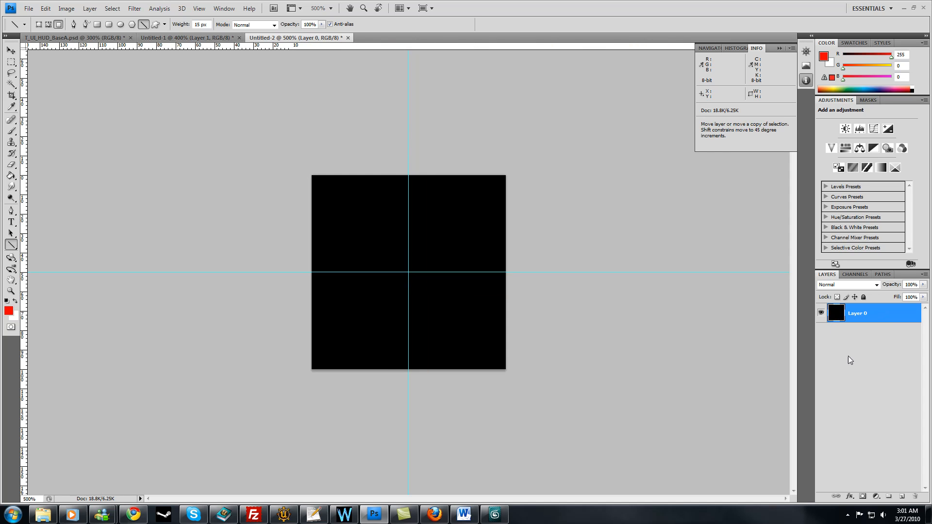
Create a new layer and draw a red cross on it with full-width and full-height 15 px lines along the guides
click(903, 496)
mouse_move(264, 272)
mouse_down()
mouse_move(524, 260)
mouse_move(551, 272)
mouse_up()
mouse_move(406, 118)
mouse_down()
mouse_move(409, 411)
mouse_move(389, 422)
mouse_move(408, 414)
mouse_up()
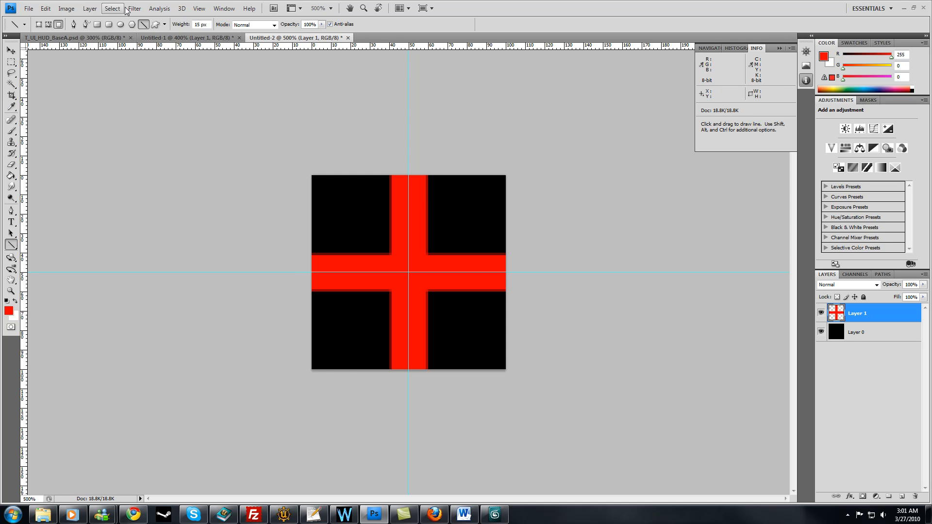
Trim the cross's ends by deleting a border selection made from the whole canvas, and clear the selection
key(ctrl+a)
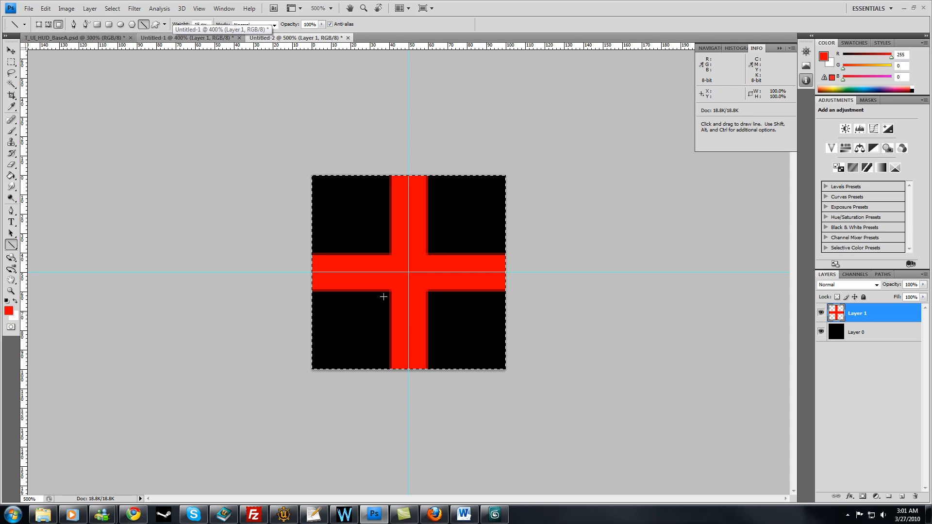
click(113, 8)
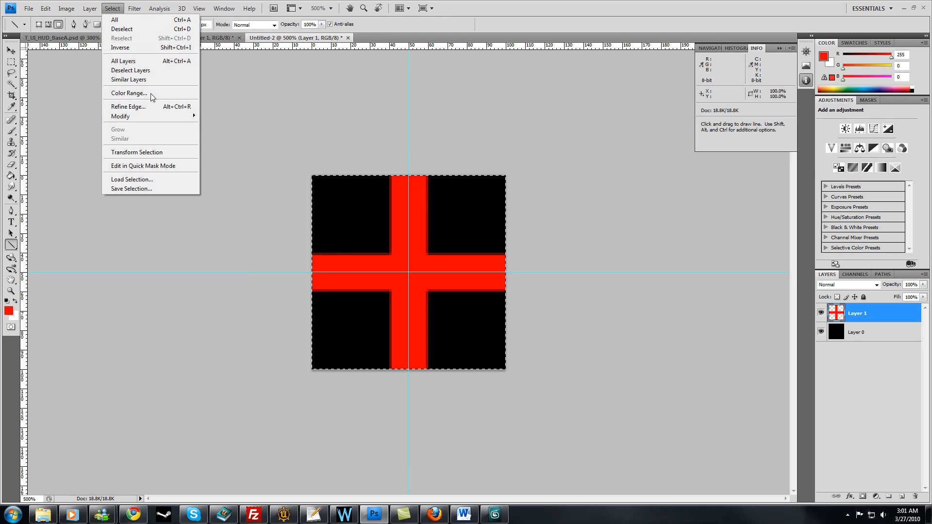
mouse_move(142, 115)
click(247, 116)
click(496, 172)
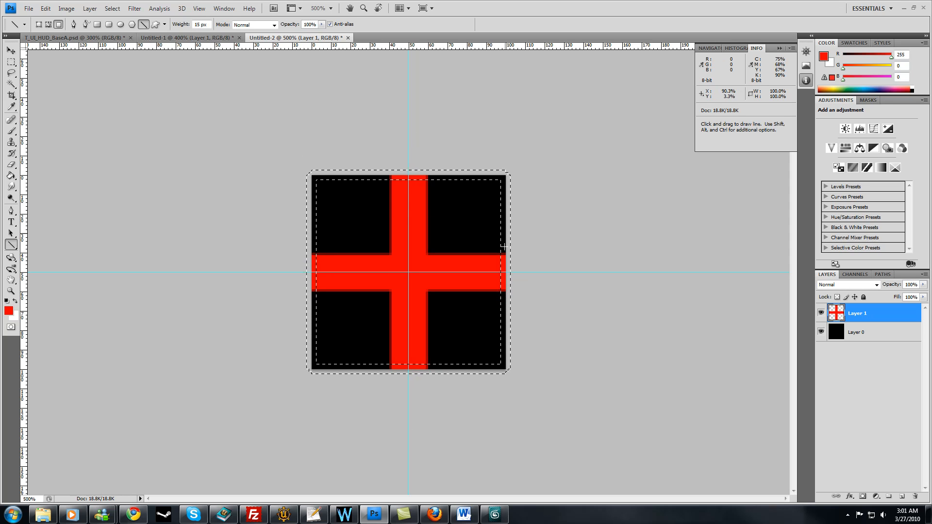
key(Delete)
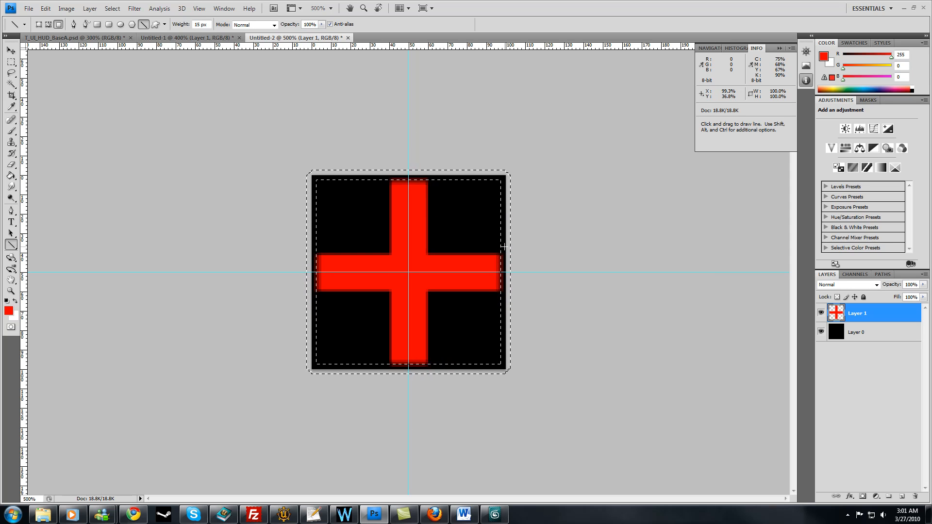
key(ctrl+d)
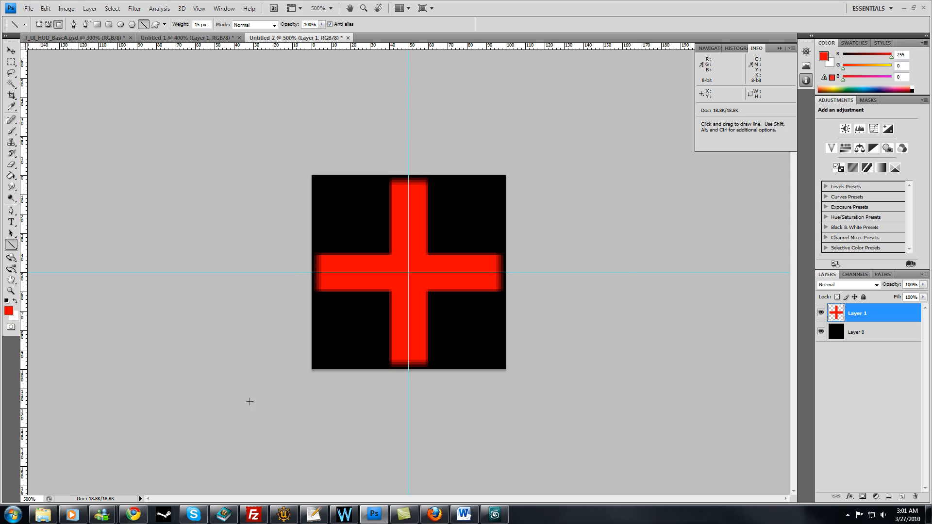
Add a Drop Shadow effect to the red cross layer, trying Inner Shadow and turning it off again
click(850, 496)
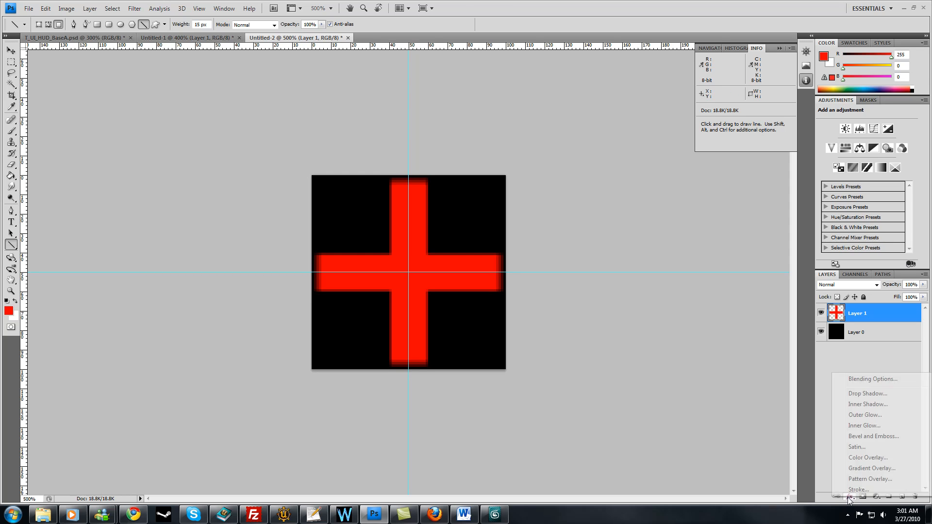
click(874, 379)
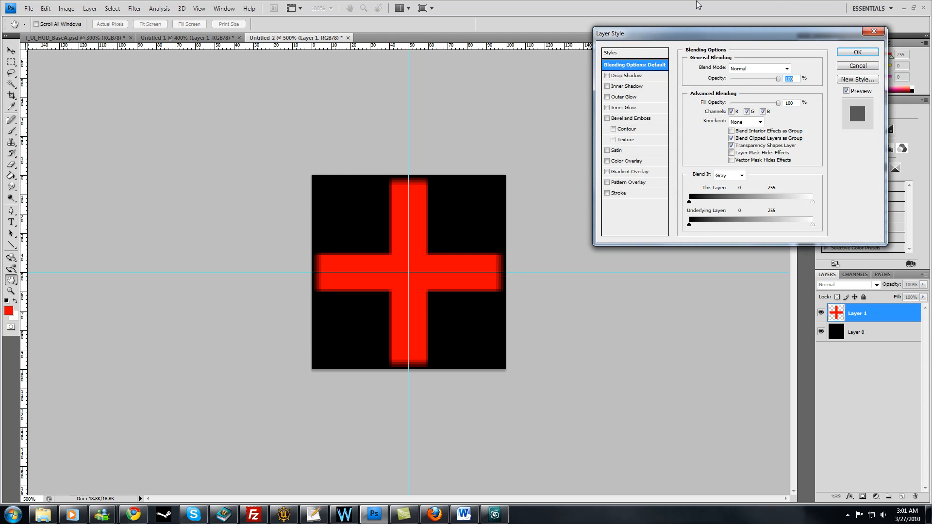
drag(667, 35, 592, 46)
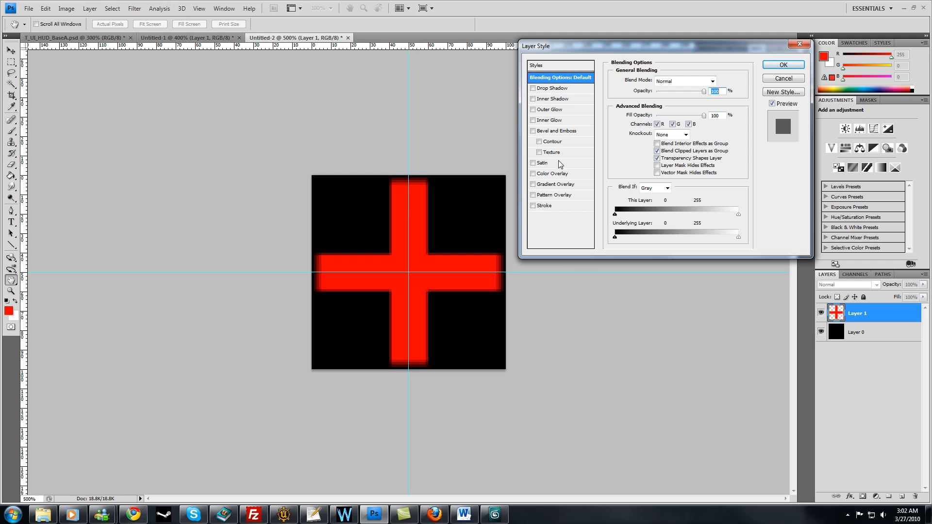
click(549, 89)
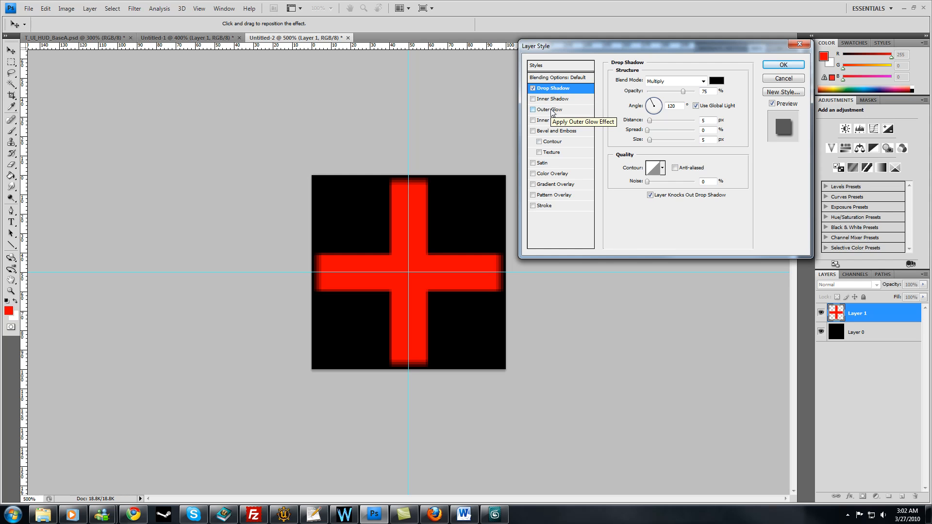
click(533, 89)
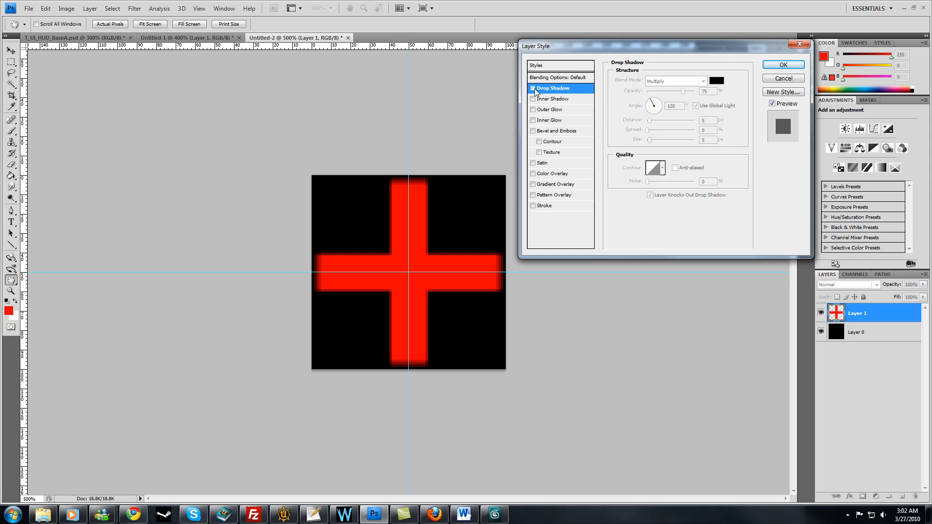
click(533, 89)
click(554, 99)
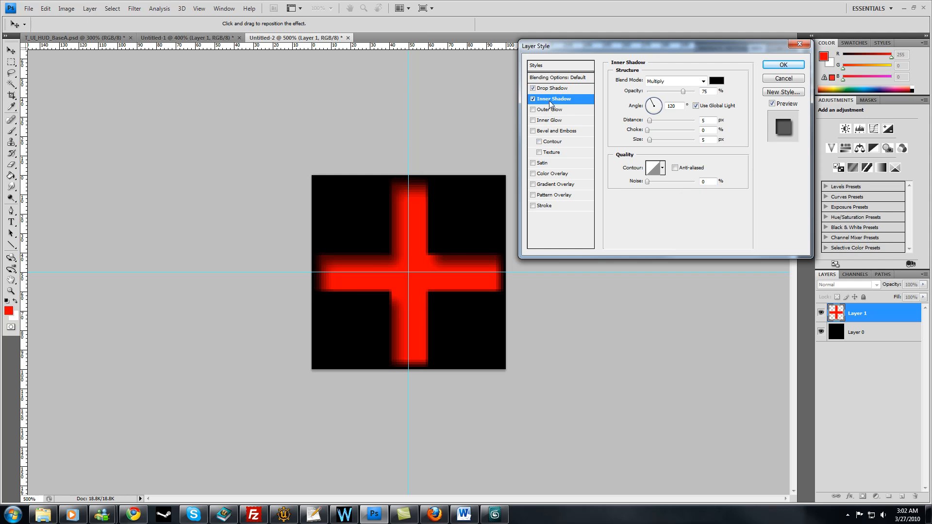
click(533, 99)
Add an Outer Glow to the cross using a gradient whose starting color stop is light green (dbef95)
click(558, 111)
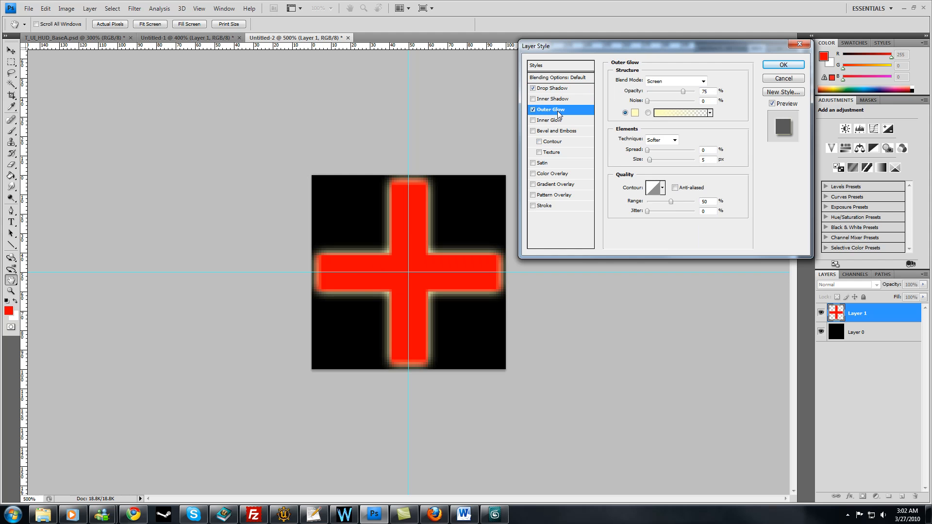
click(683, 116)
drag(628, 89, 643, 172)
click(551, 338)
click(591, 381)
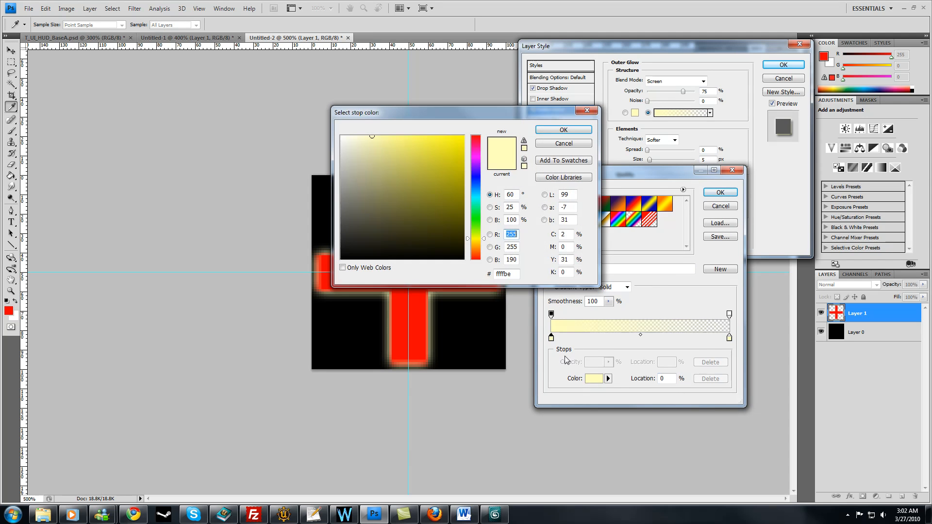
drag(455, 230, 465, 211)
drag(478, 230, 480, 235)
mouse_move(383, 152)
mouse_down()
mouse_move(375, 141)
mouse_move(387, 144)
mouse_up()
click(563, 130)
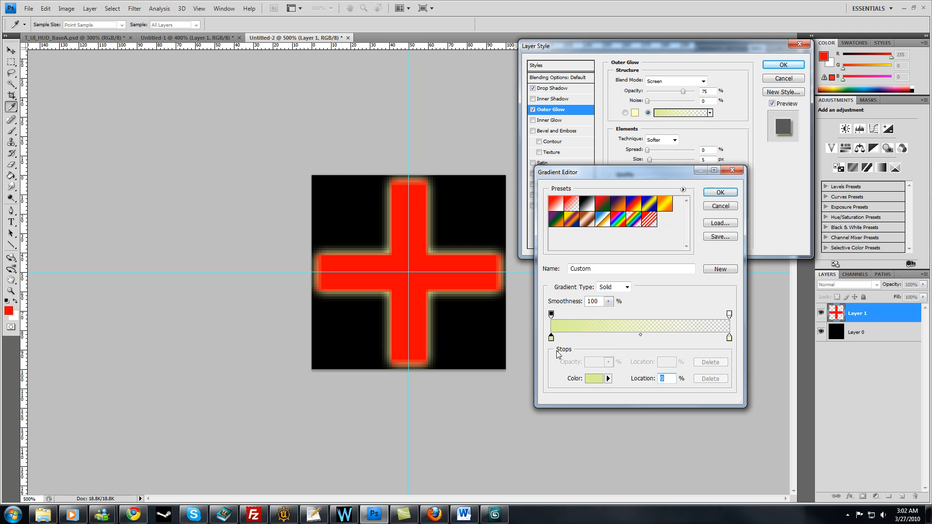
click(595, 378)
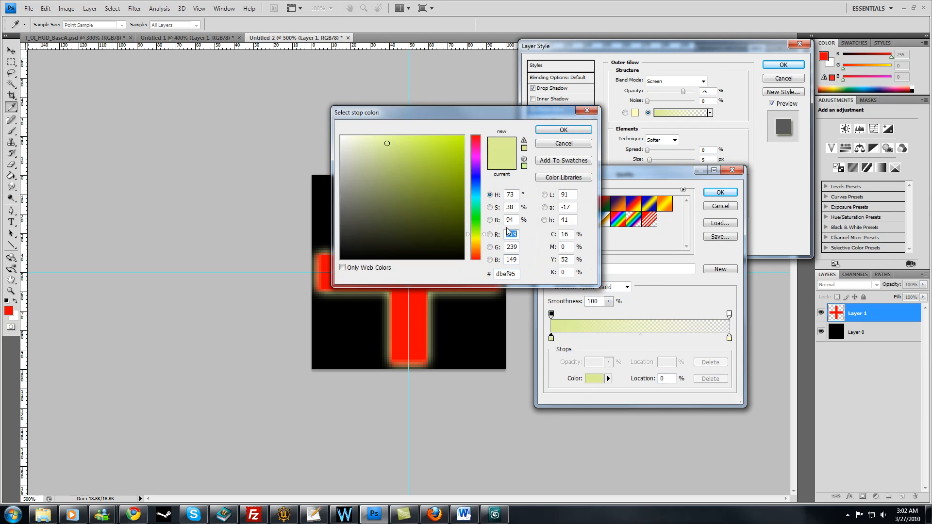
click(565, 143)
click(721, 192)
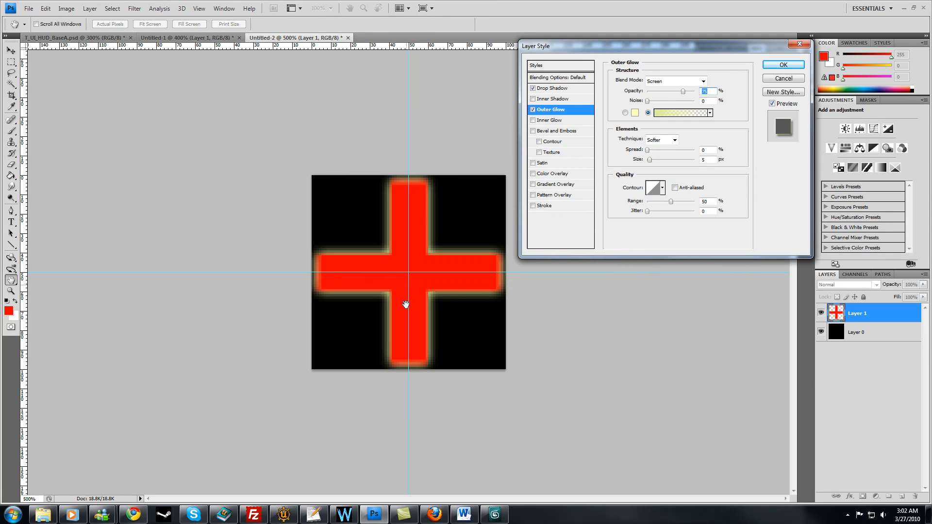
Add an Inner Bevel with reduced depth to the red cross, trying Gradient Overlay and turning it off again
click(553, 131)
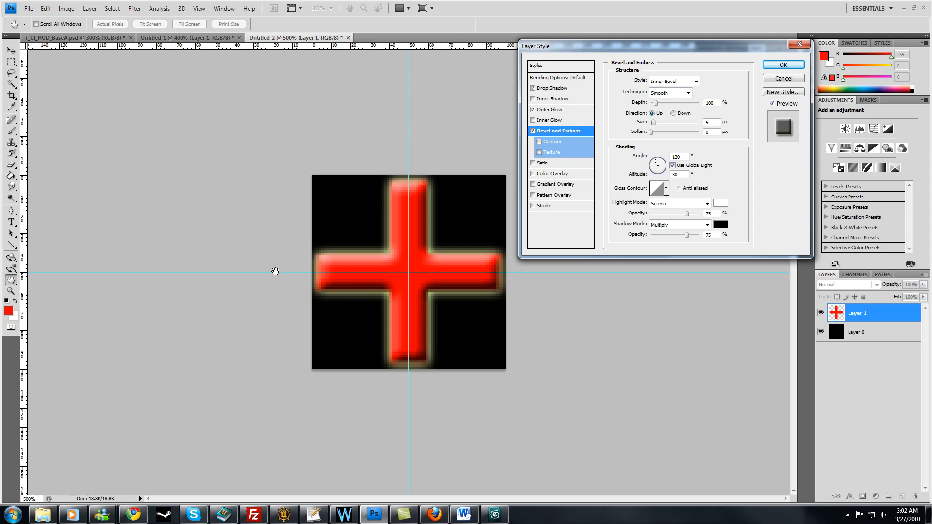
drag(656, 105, 654, 107)
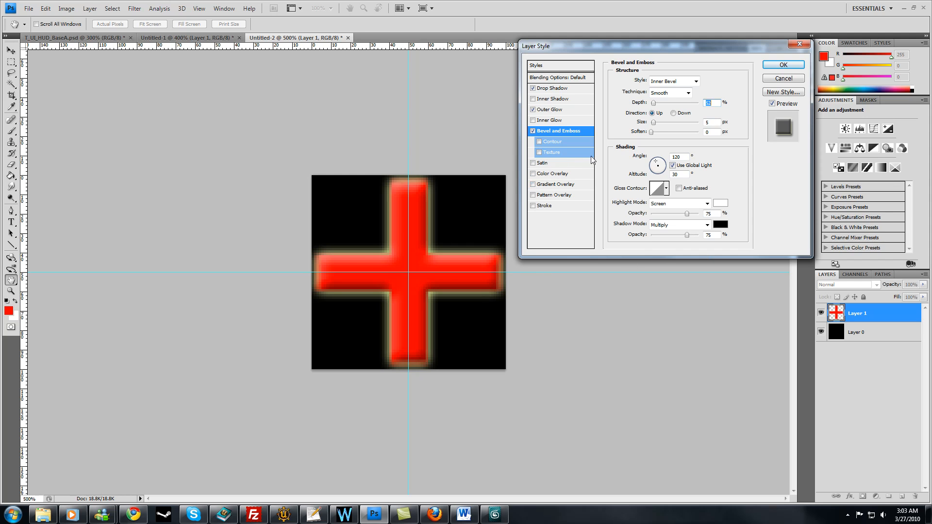
click(554, 187)
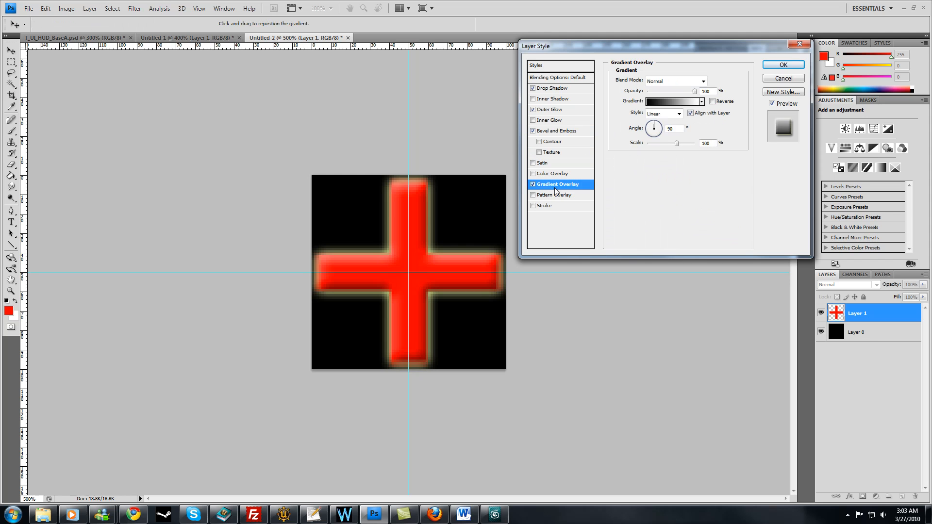
key(space)
Add a Pattern Overlay to the cross and replace the current patterns with the Artist Surfaces set
click(550, 196)
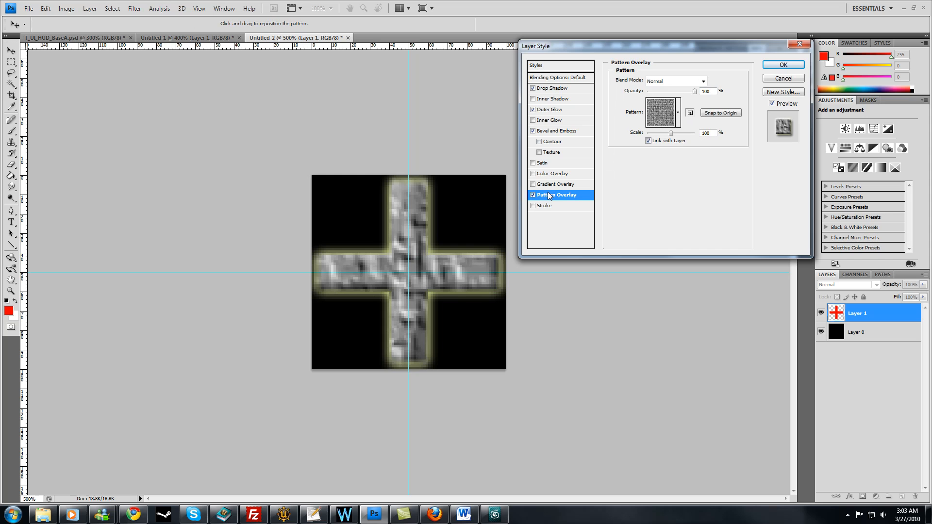
click(678, 112)
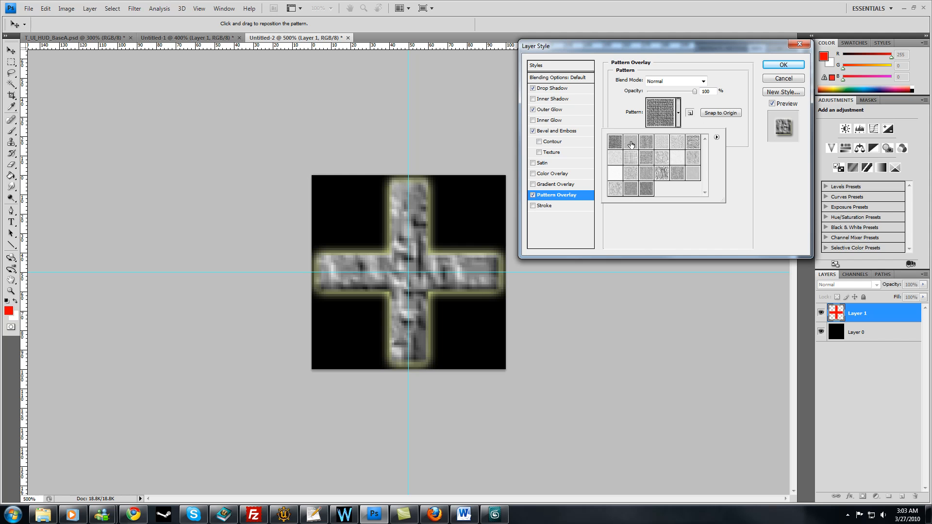
click(717, 138)
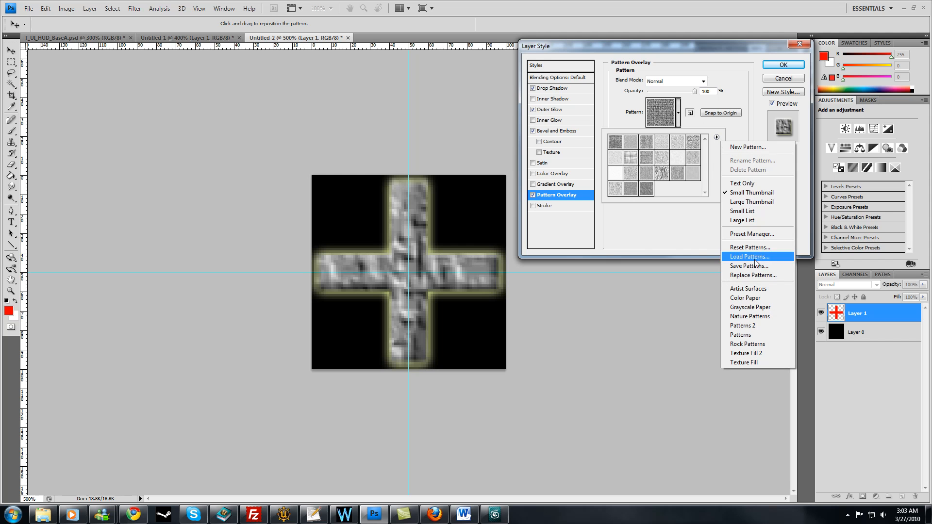
click(761, 290)
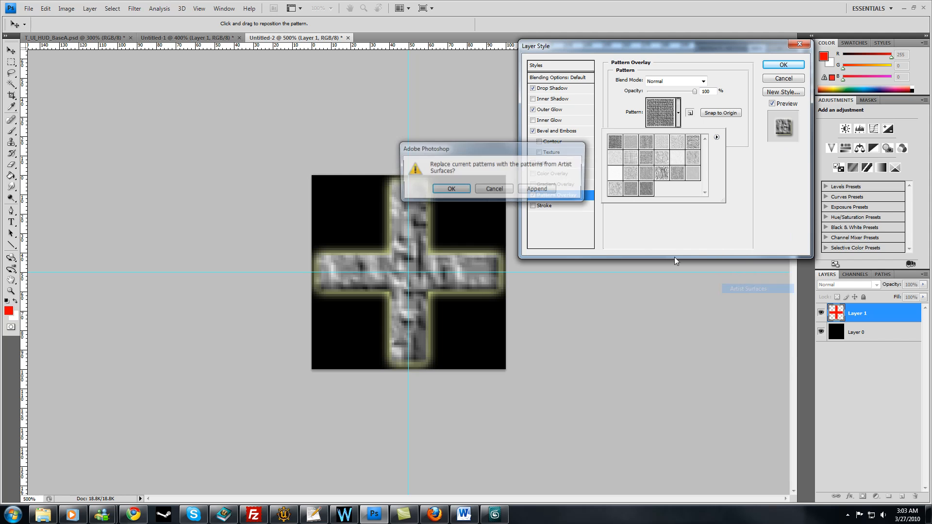
click(456, 189)
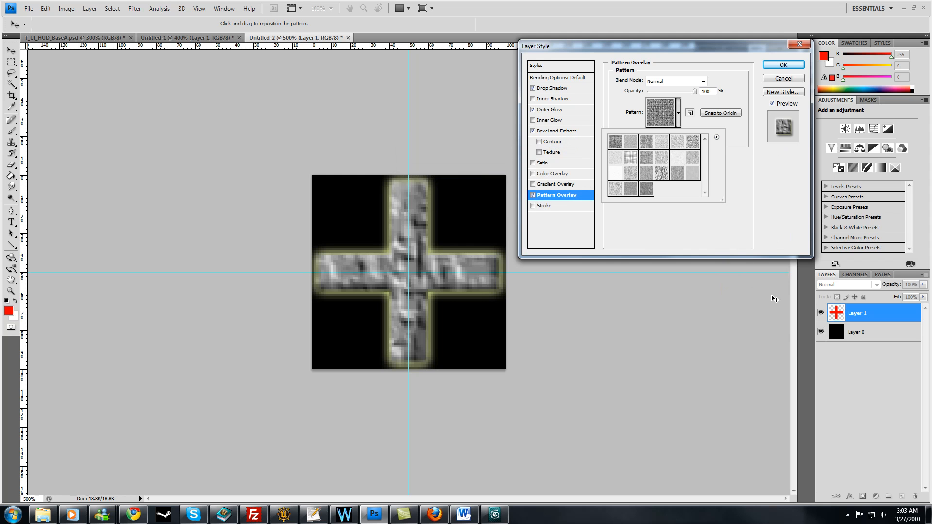
Try several Artist Surfaces patterns on the cross, settling on the vertically streaked one in the third row
click(647, 157)
click(646, 143)
click(648, 170)
click(661, 174)
click(650, 177)
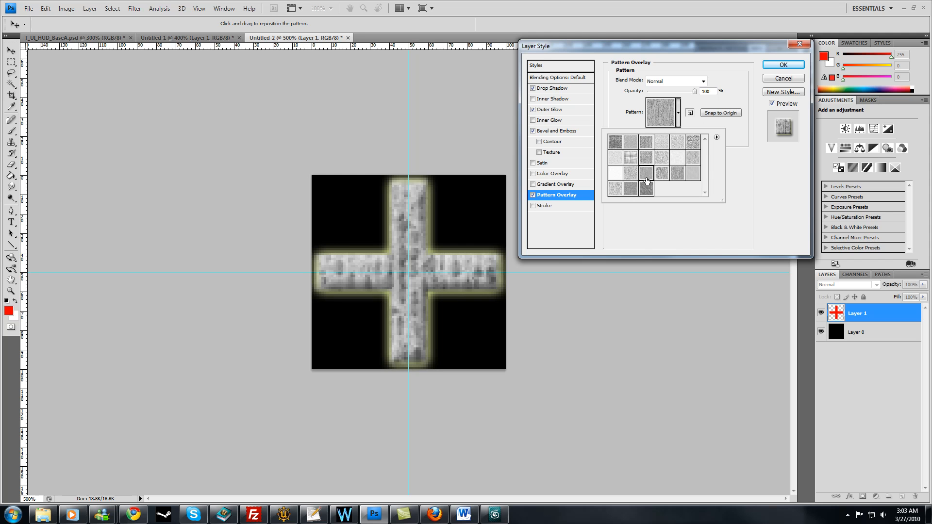
click(730, 176)
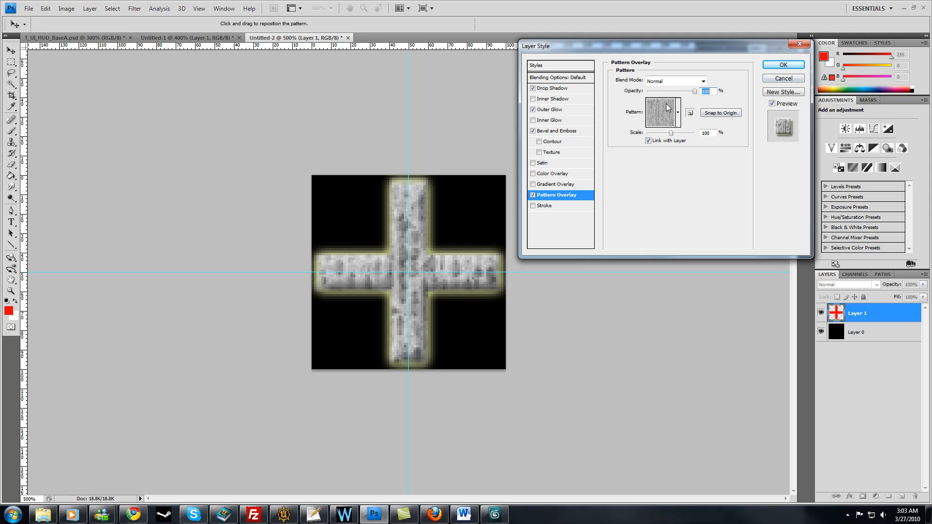
Set the Pattern Overlay's blend mode to Linear Light and its opacity to 45%
click(704, 81)
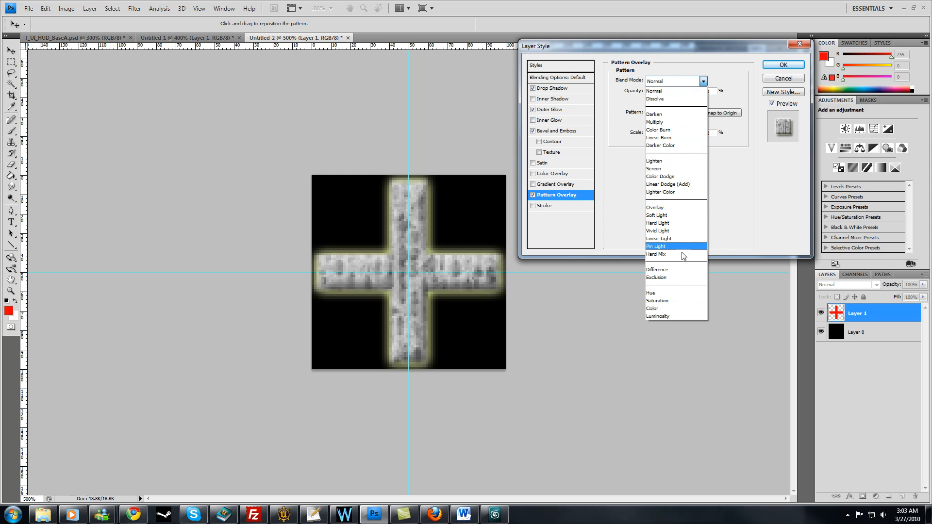
click(684, 244)
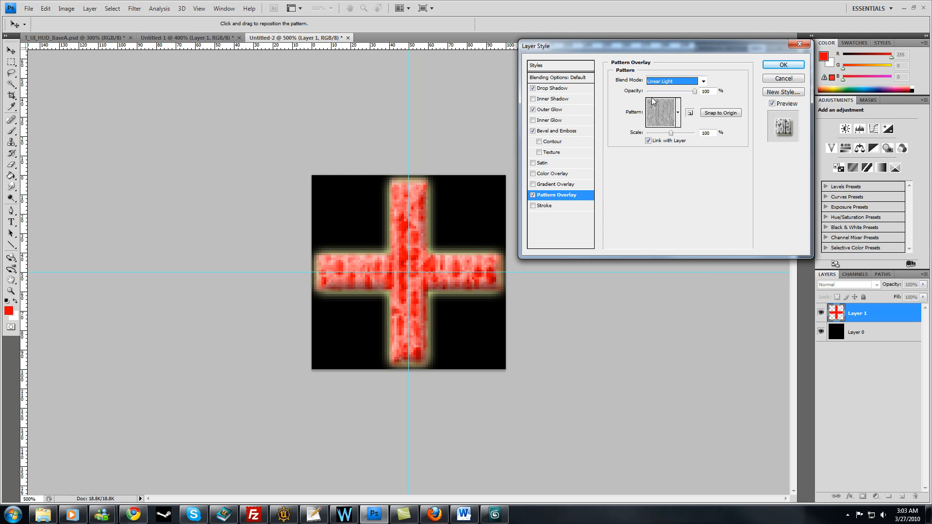
click(658, 119)
click(726, 209)
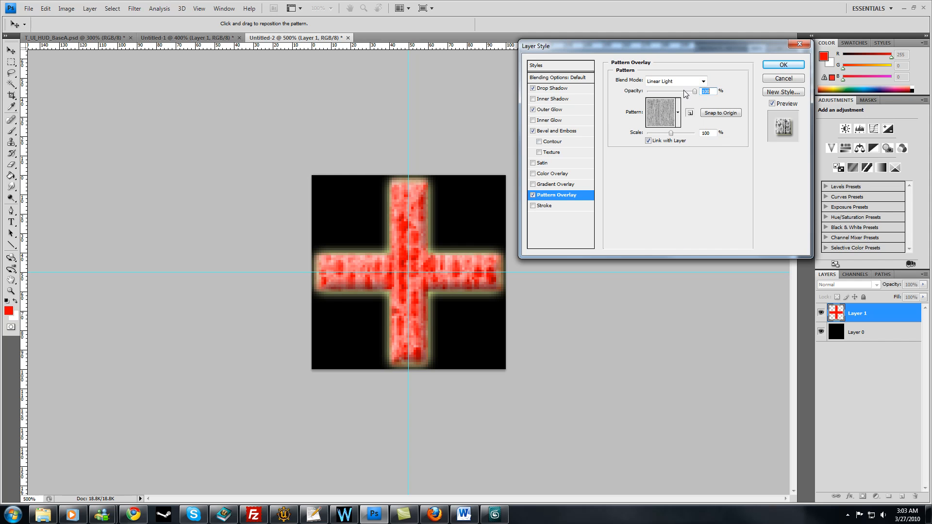
drag(693, 93, 671, 92)
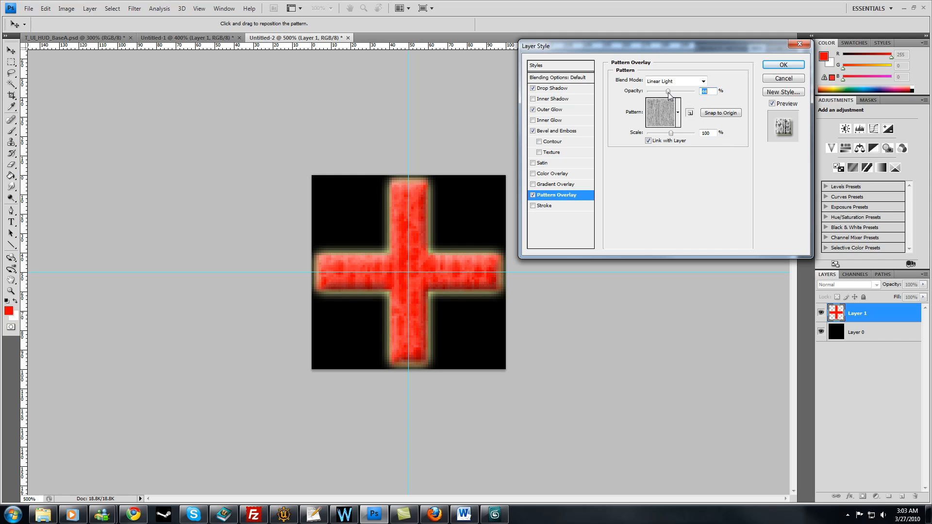
Compare other patterns for the overlay and apply the fine, cloudy grey one, second in the last row, then fine-tune the opacity
click(660, 112)
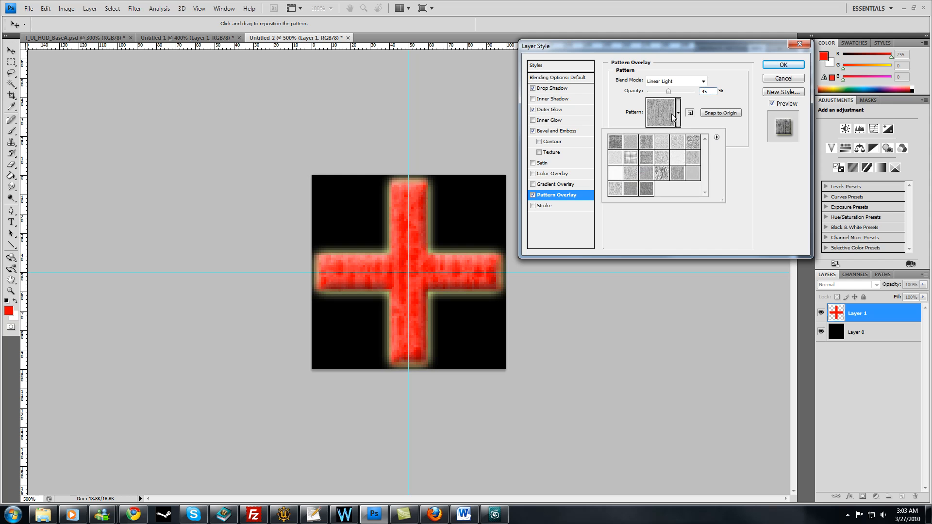
click(615, 157)
click(628, 157)
click(647, 157)
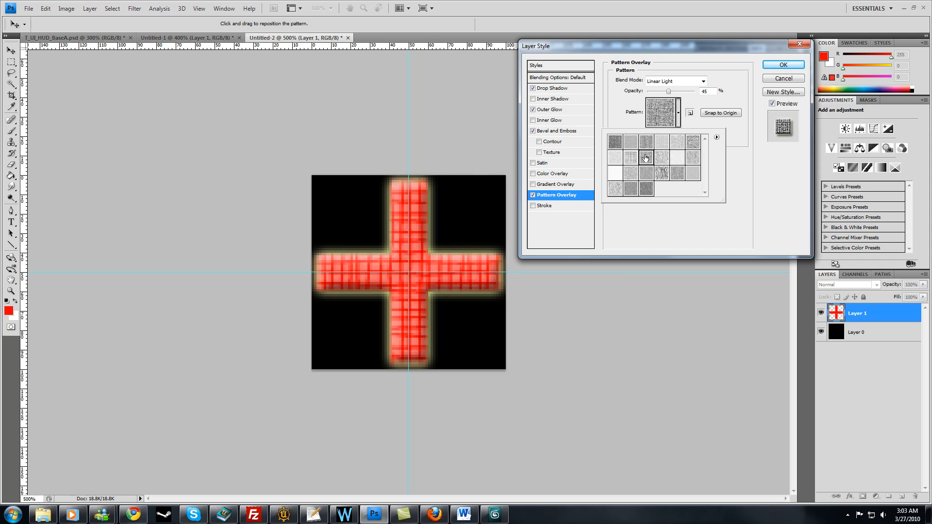
click(647, 178)
click(631, 179)
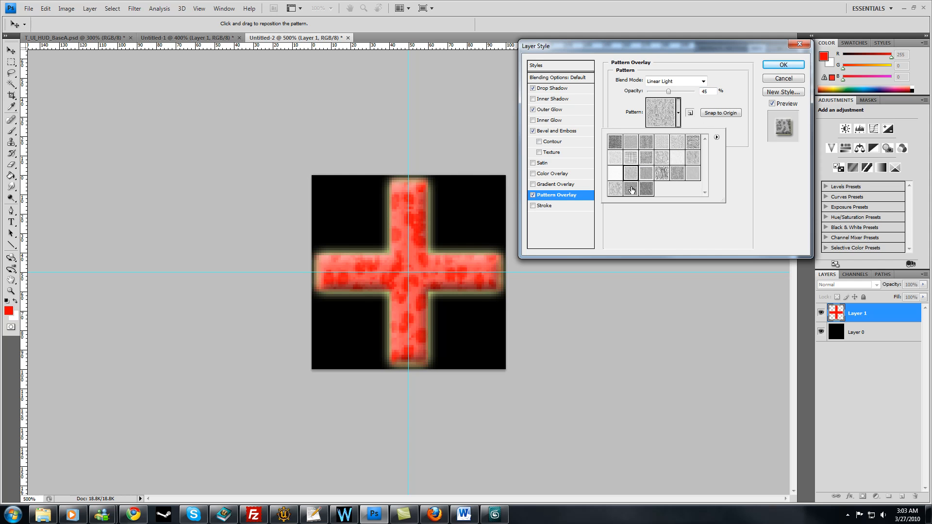
click(631, 187)
click(616, 190)
click(627, 195)
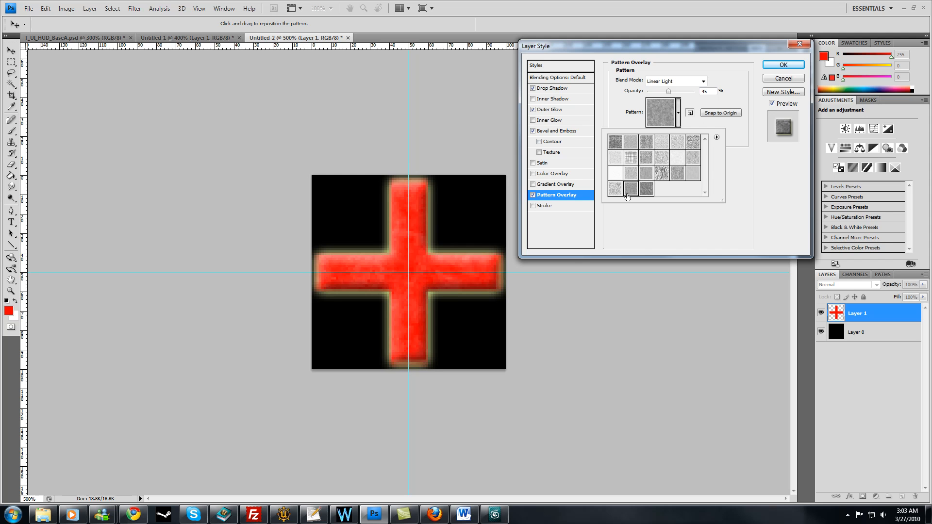
click(741, 188)
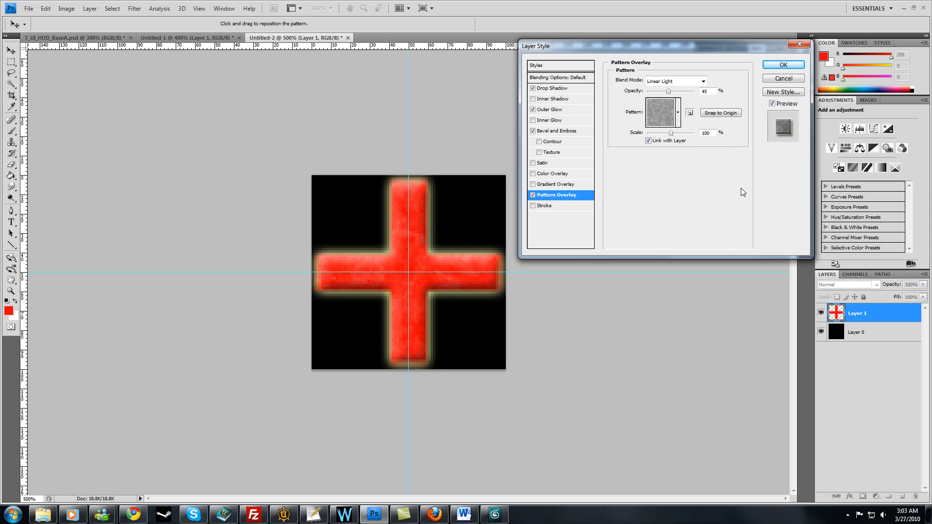
drag(678, 91, 672, 91)
Add a Stroke effect to the cross, 1 px in size and positioned inside
click(548, 206)
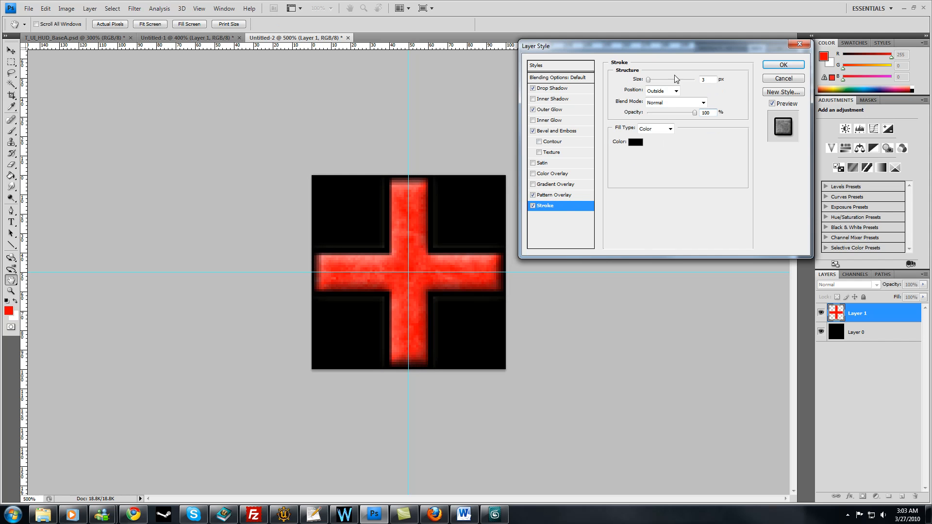
drag(648, 80, 646, 80)
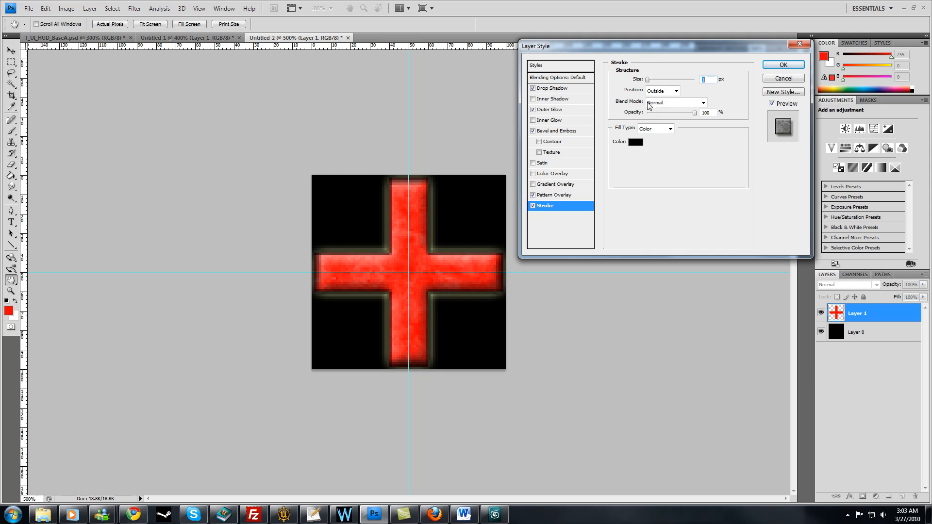
click(667, 91)
click(656, 109)
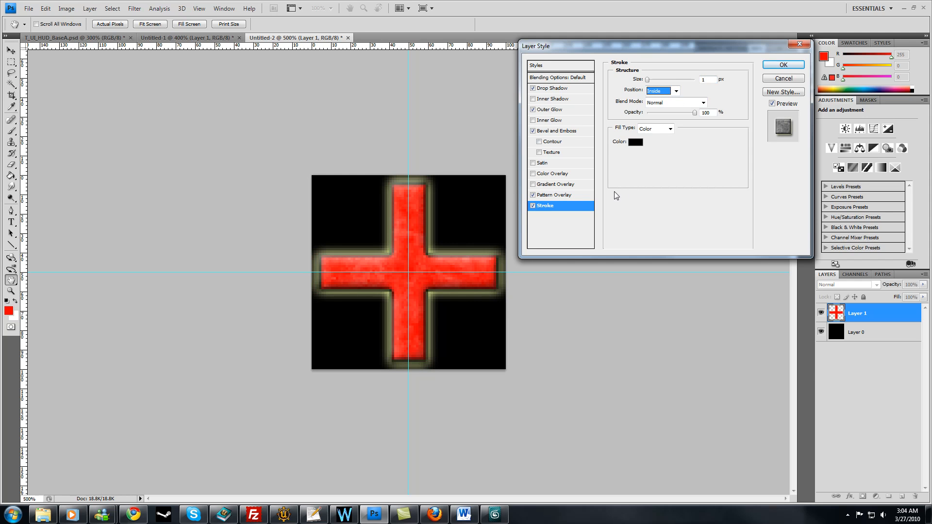
Try a Satin effect on the cross in magenta and green, cancel the color change and turn the effect off
click(543, 164)
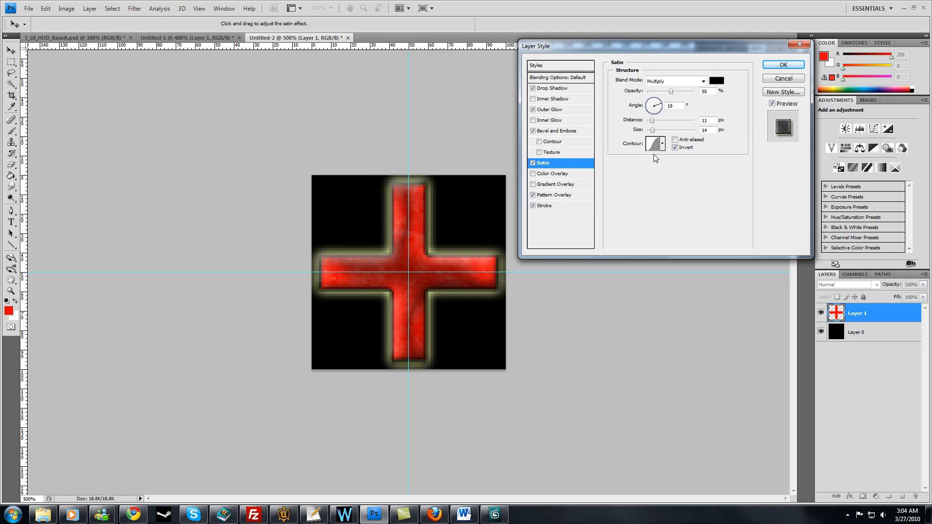
click(718, 81)
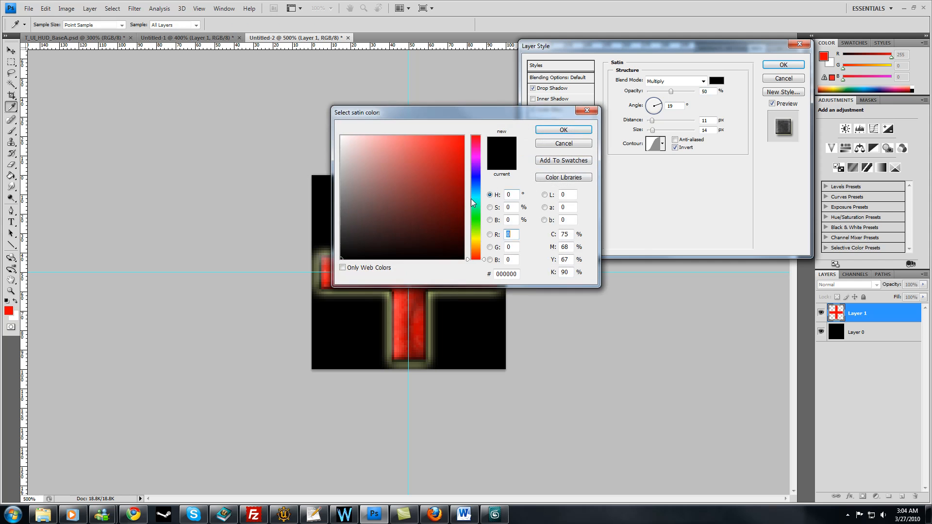
drag(568, 110, 818, 81)
click(725, 129)
drag(711, 118, 722, 103)
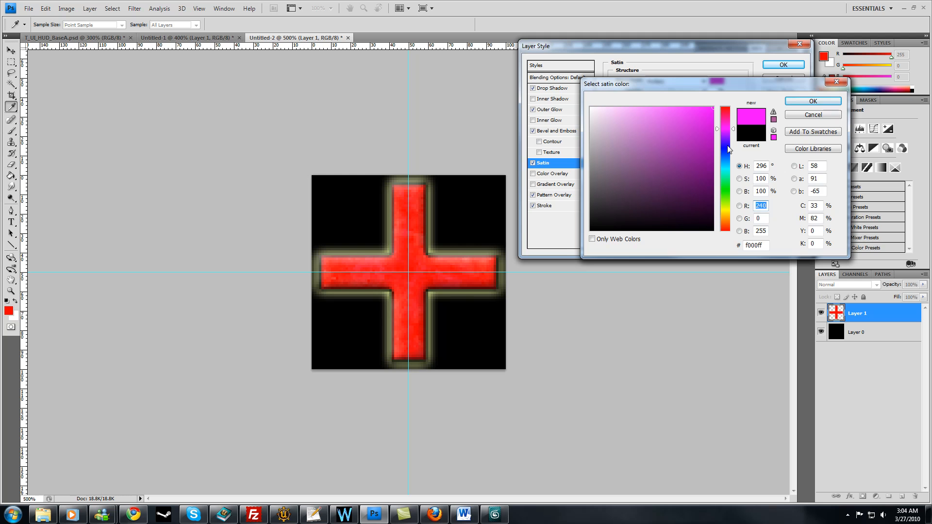
drag(721, 150, 721, 145)
click(724, 190)
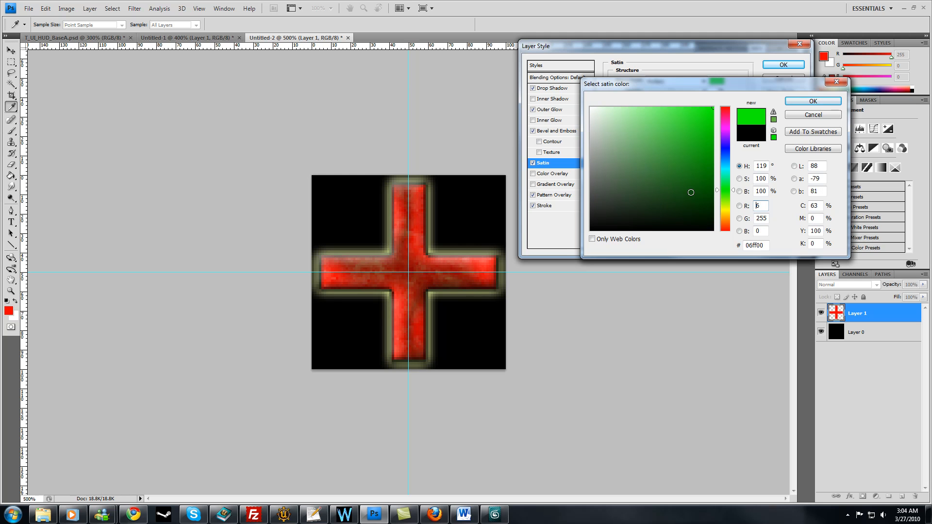
click(800, 116)
click(534, 163)
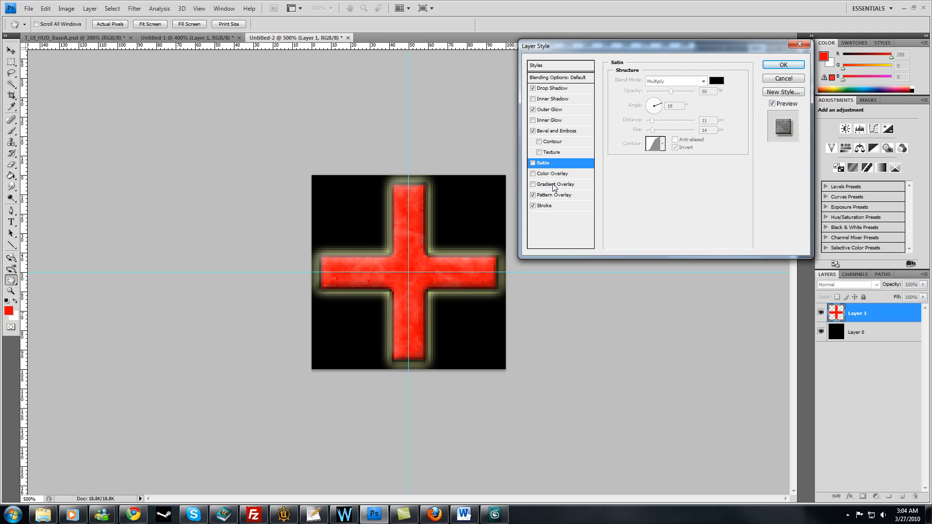
Add an Inner Glow to the cross in bright magenta (ff00e4)
click(534, 120)
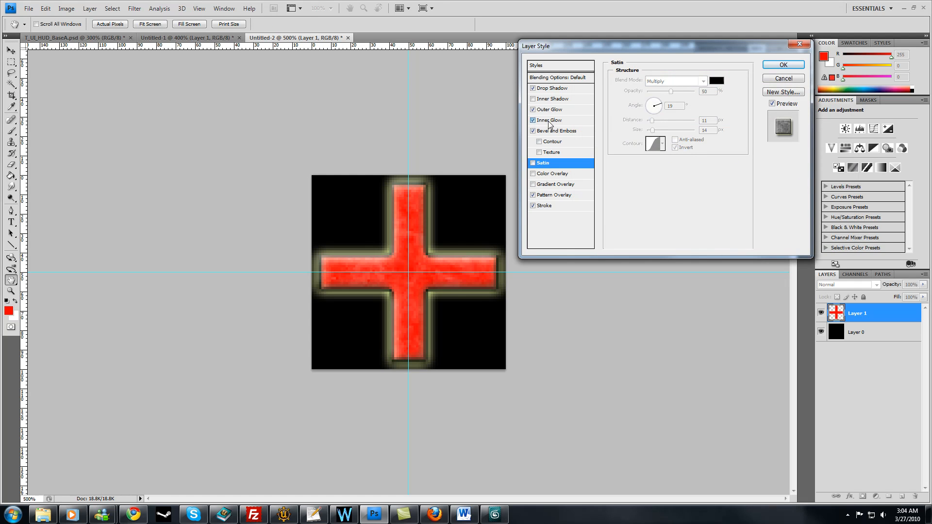
click(549, 120)
click(634, 115)
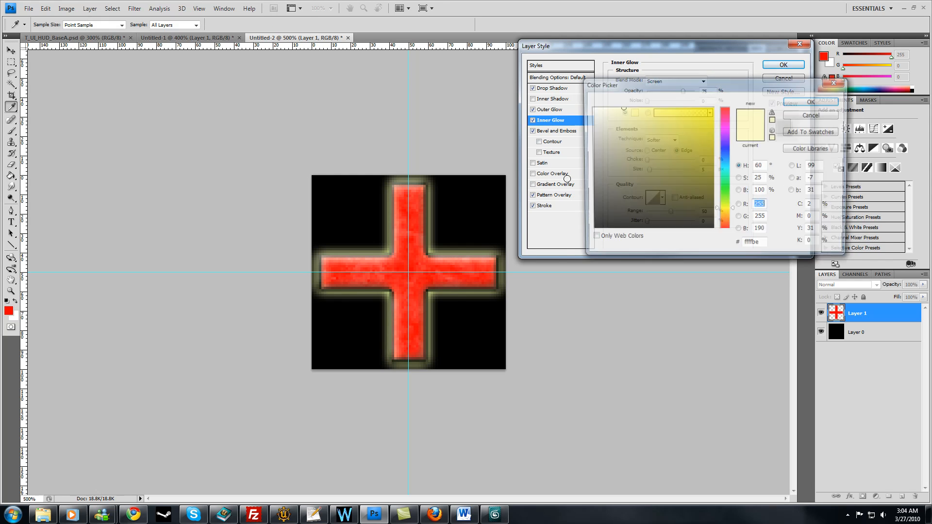
click(725, 125)
drag(704, 109, 759, 83)
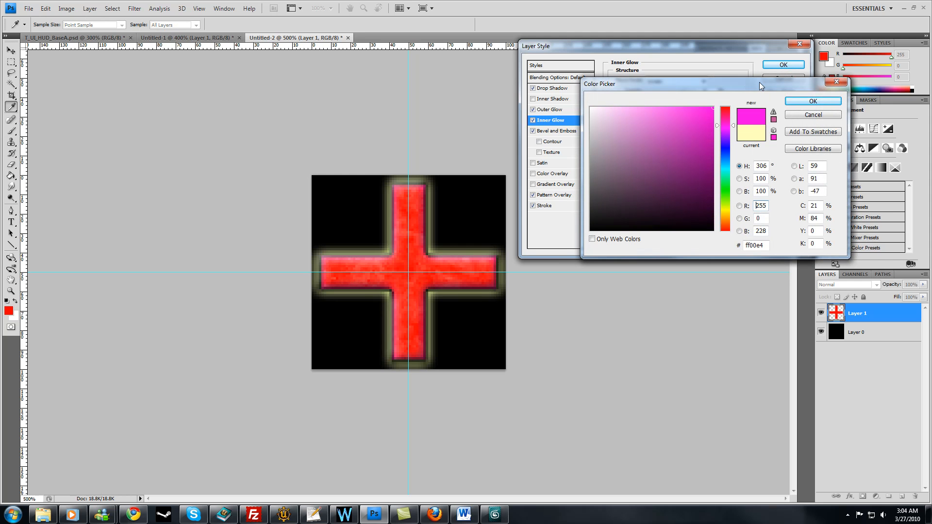
click(814, 101)
Compare orange, blue and lighter tints for the cross's Stroke effect and apply a dark navy blue (020531)
click(548, 207)
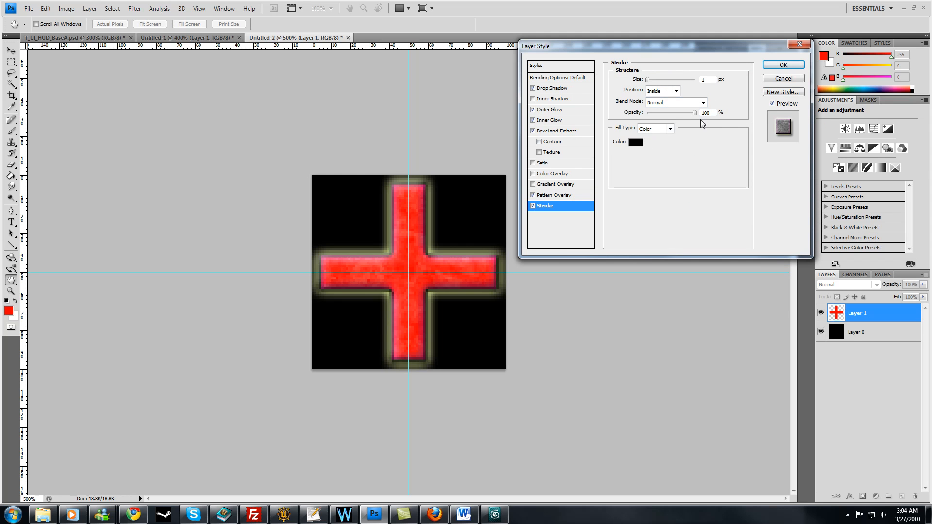
click(638, 142)
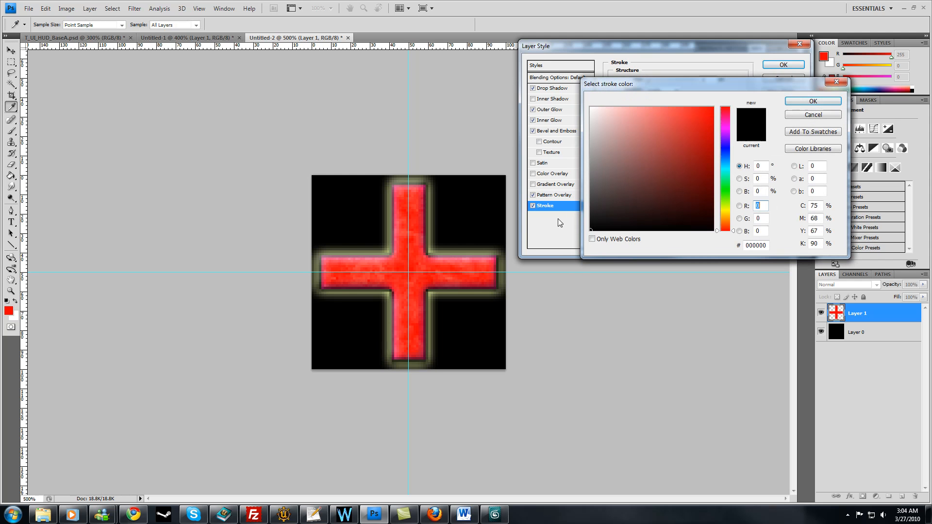
click(728, 216)
mouse_move(707, 130)
mouse_down()
mouse_move(749, 113)
mouse_move(762, 83)
mouse_up()
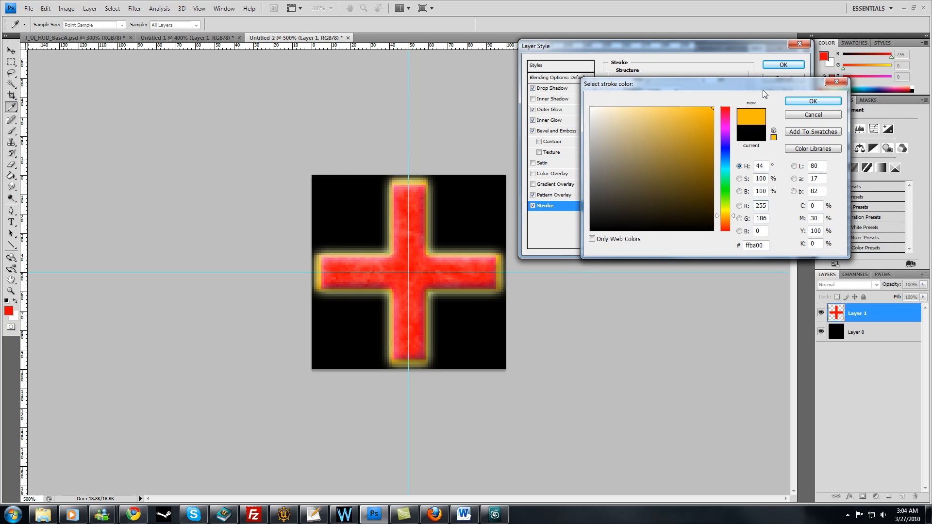
mouse_move(711, 187)
mouse_down()
mouse_move(700, 182)
mouse_move(702, 148)
mouse_up()
click(725, 151)
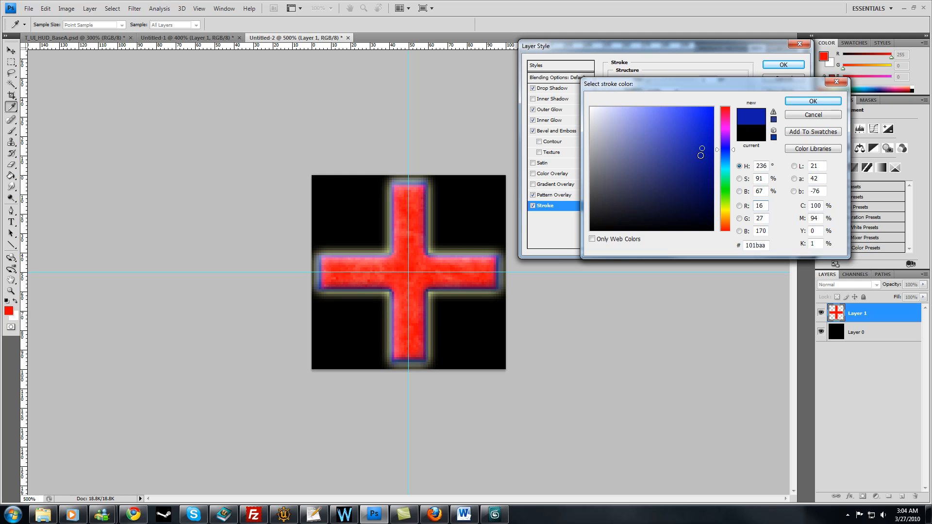
click(659, 157)
click(629, 144)
mouse_move(649, 154)
mouse_down()
mouse_move(688, 159)
mouse_move(708, 175)
mouse_move(708, 207)
mouse_up()
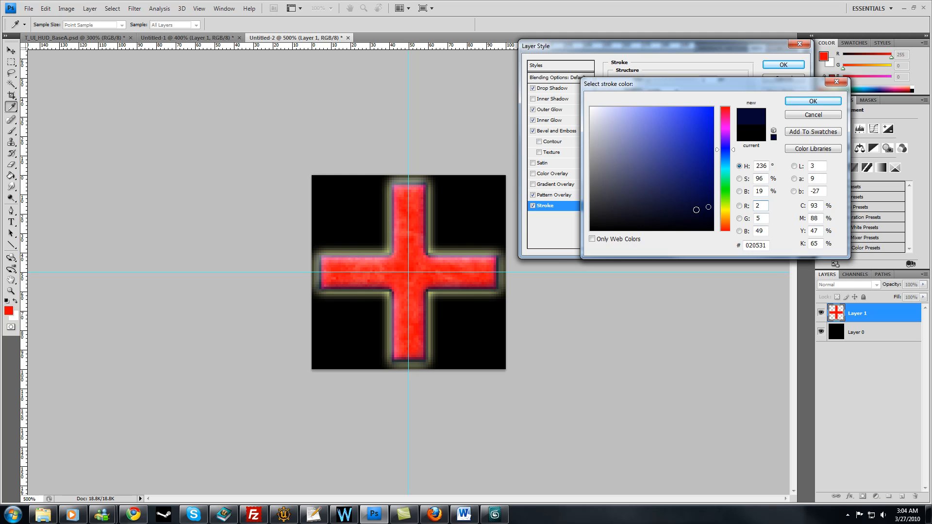
click(812, 101)
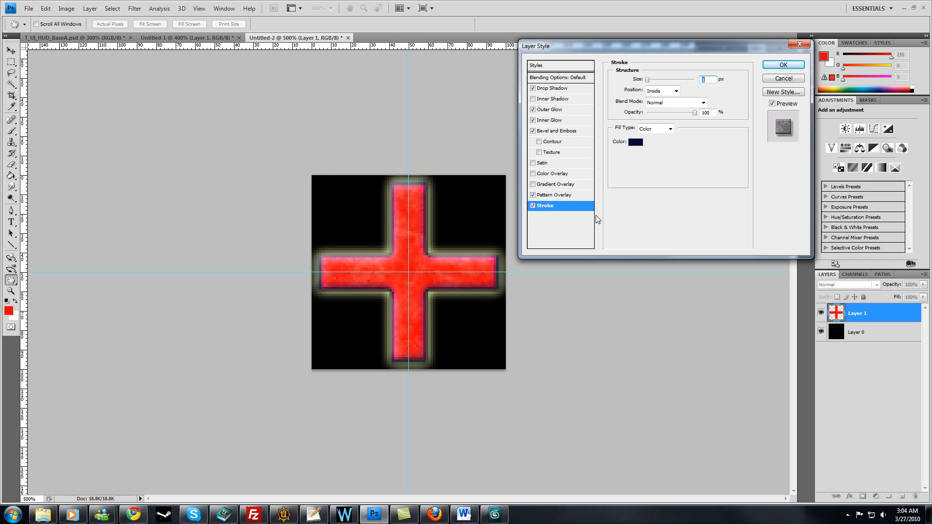
Try a Color Overlay on the cross at reduced opacity, comparing hues and choosing orange
click(553, 174)
drag(691, 92, 653, 92)
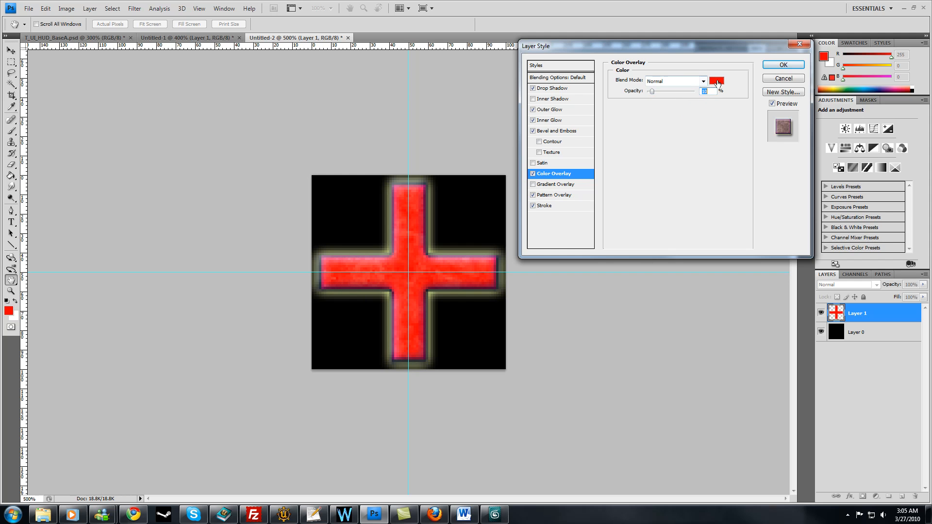
click(717, 83)
click(729, 217)
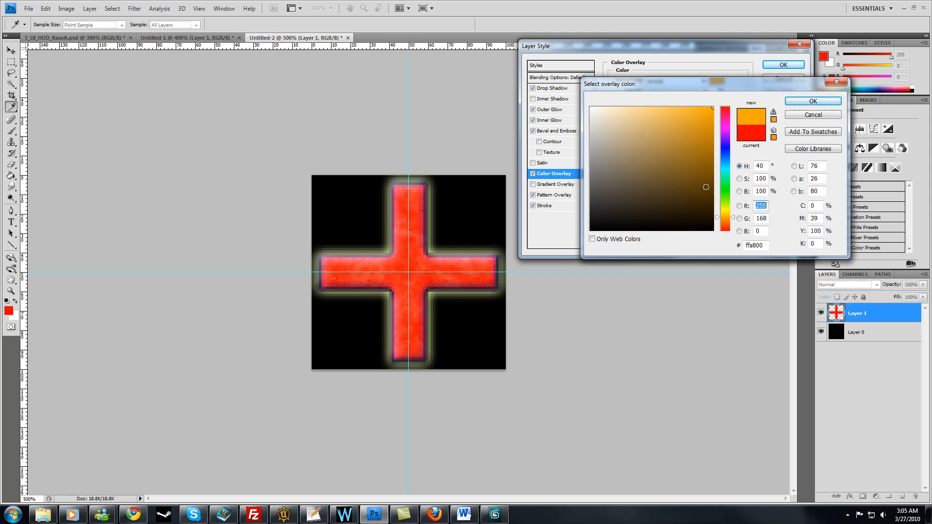
click(727, 107)
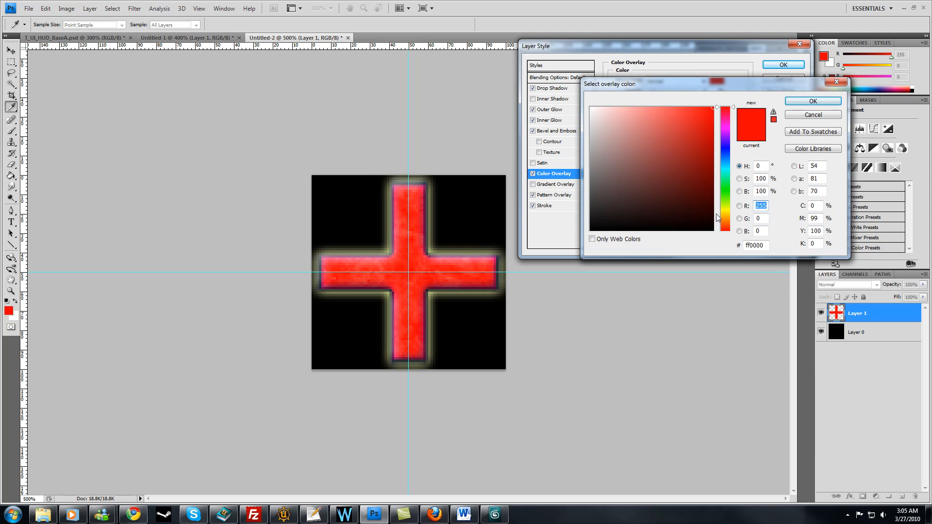
click(724, 217)
click(674, 158)
mouse_move(725, 127)
mouse_down()
mouse_move(704, 131)
mouse_move(749, 103)
mouse_up()
click(726, 213)
drag(704, 127, 710, 153)
click(724, 218)
drag(708, 121, 728, 103)
click(788, 102)
Try Color Burn blending at minimal opacity for the overlay, then turn Color Overlay off and apply the layer style
click(678, 81)
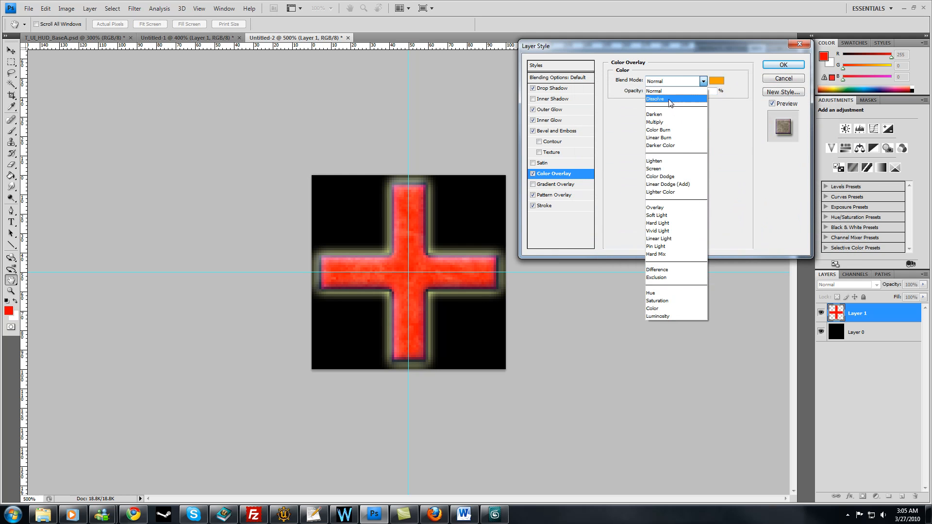
click(673, 129)
drag(652, 92, 642, 95)
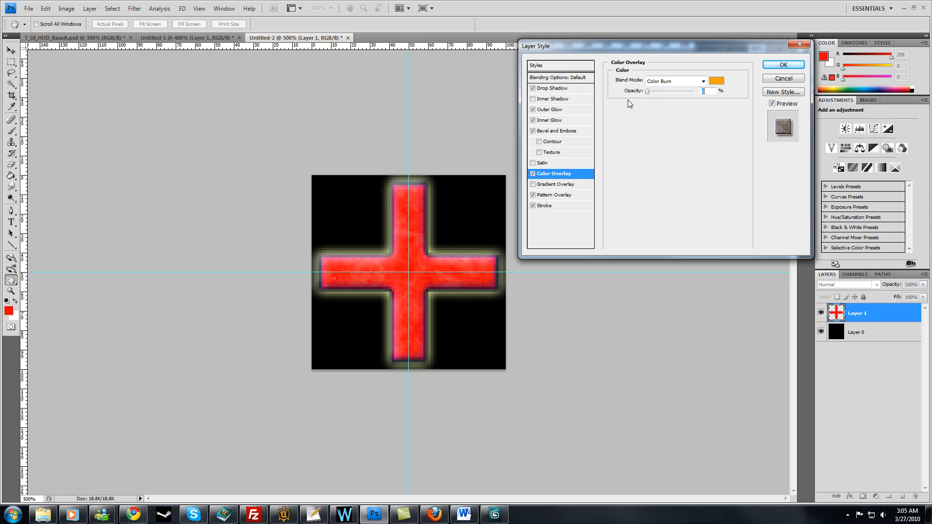
click(533, 174)
click(783, 65)
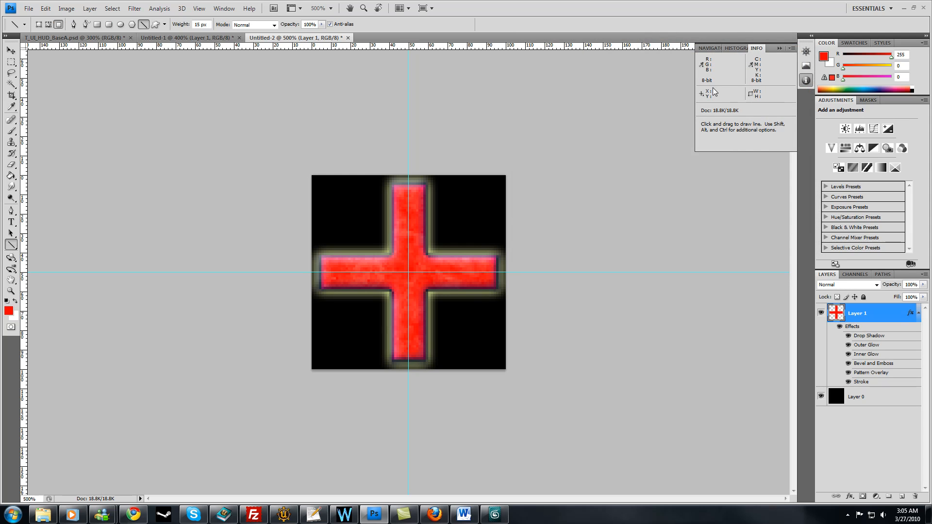
Compare the two styled cross documents and the HUD base texture, cancelling the save of the first cross document
key(ctrl+a)
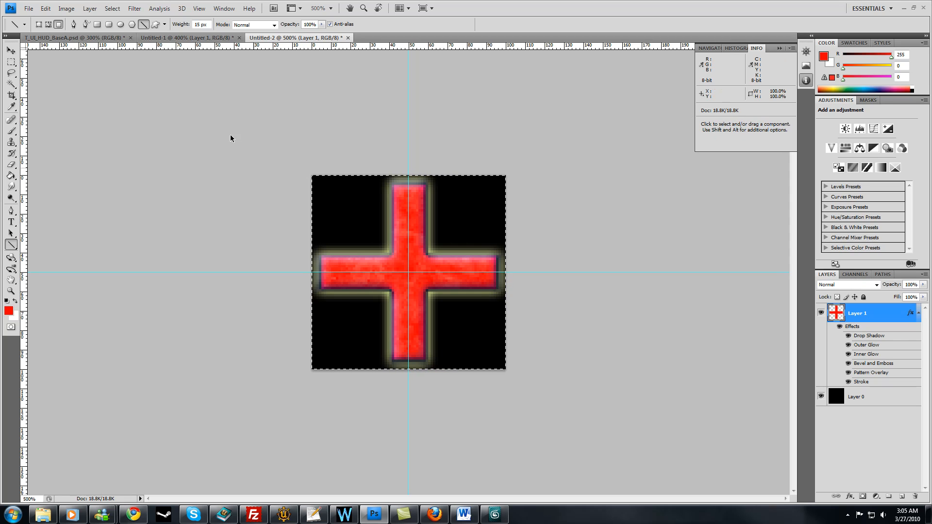
click(167, 38)
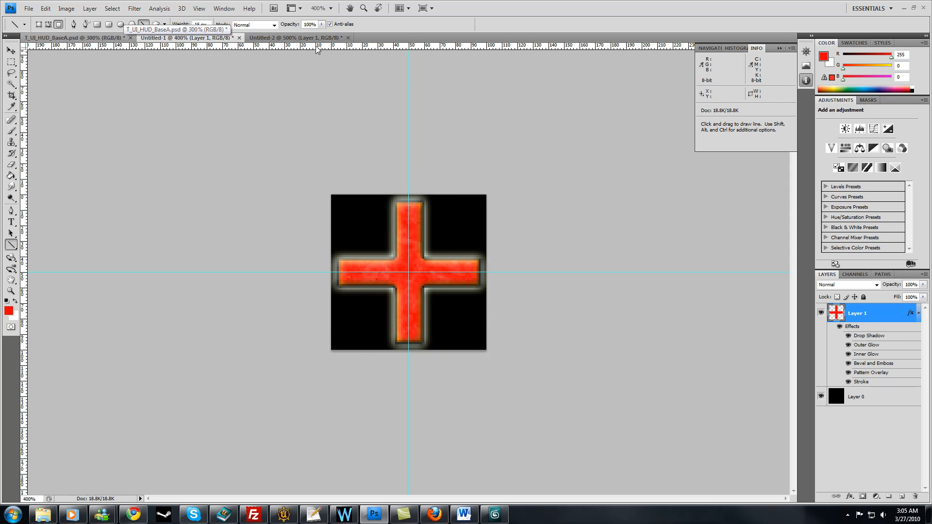
click(302, 37)
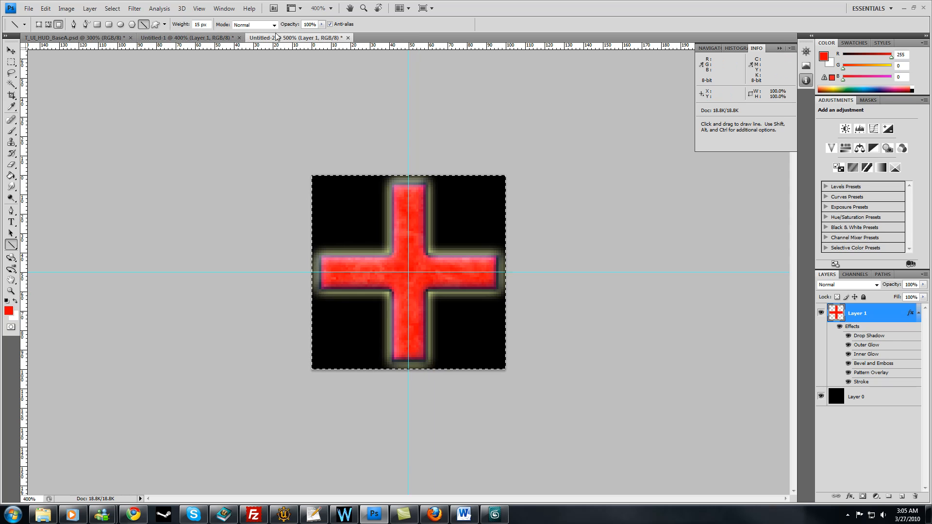
click(208, 39)
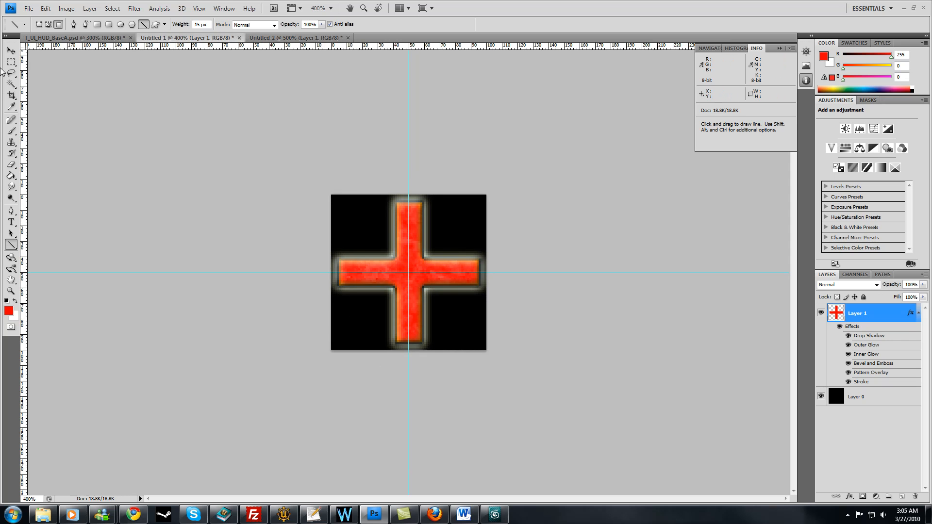
click(73, 38)
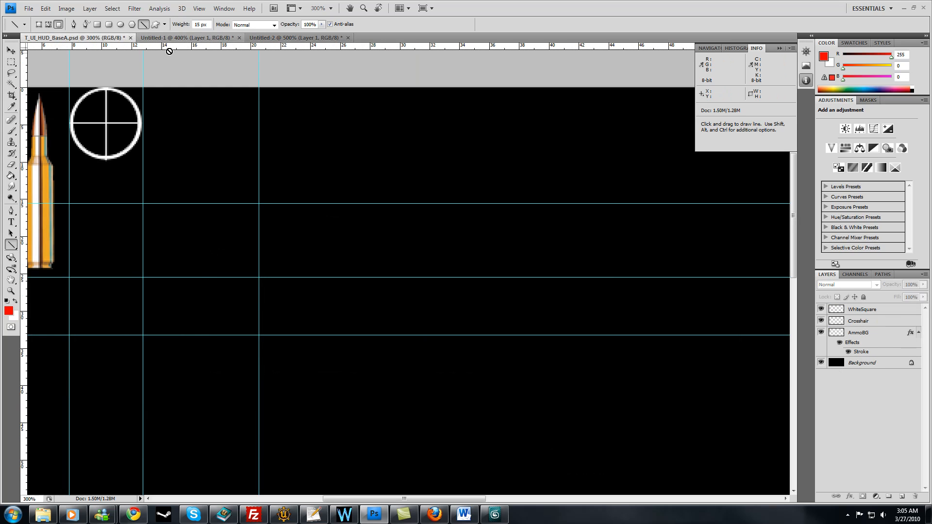
key(ctrl+Tab)
key(ctrl+s)
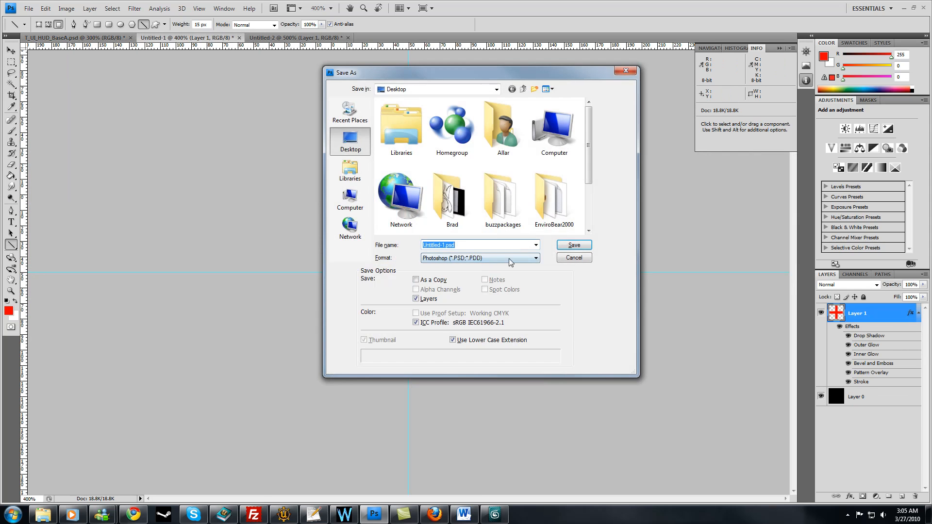
click(564, 258)
Try pasting the cross layer into T_UI_HUD_BaseA.psd and moving it beside the crosshair, then undo the paste
key(ctrl+a)
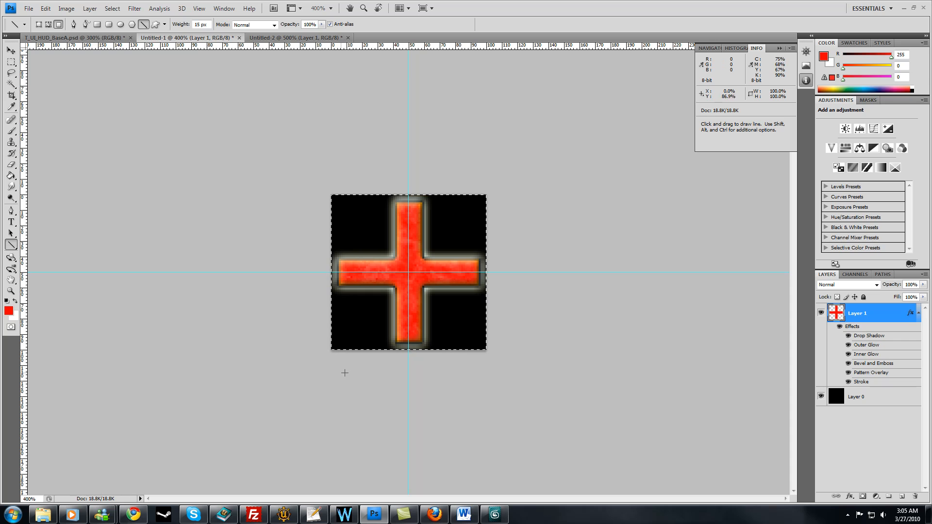
click(90, 39)
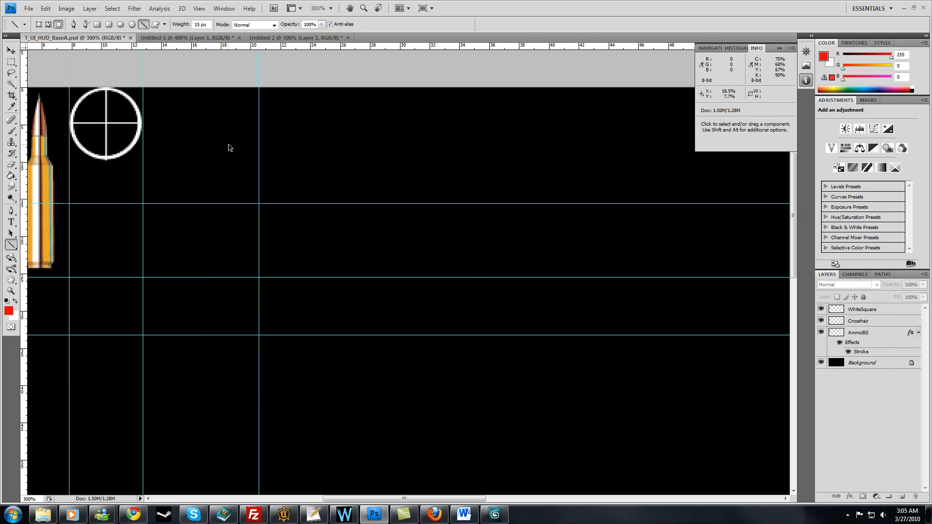
key(ctrl+v)
click(10, 50)
drag(408, 253, 222, 133)
key(ctrl+z)
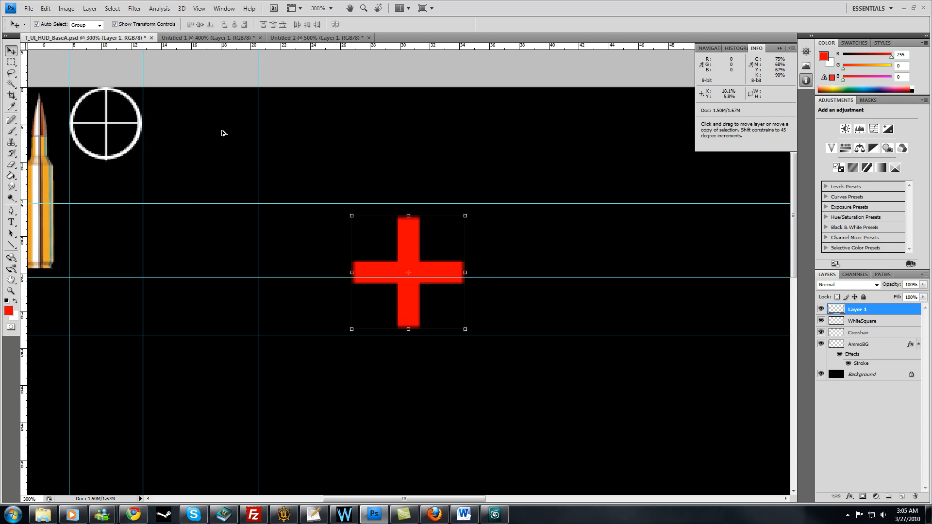
key(ctrl+z)
key(ctrl+alt+z)
key(ctrl+alt+z)
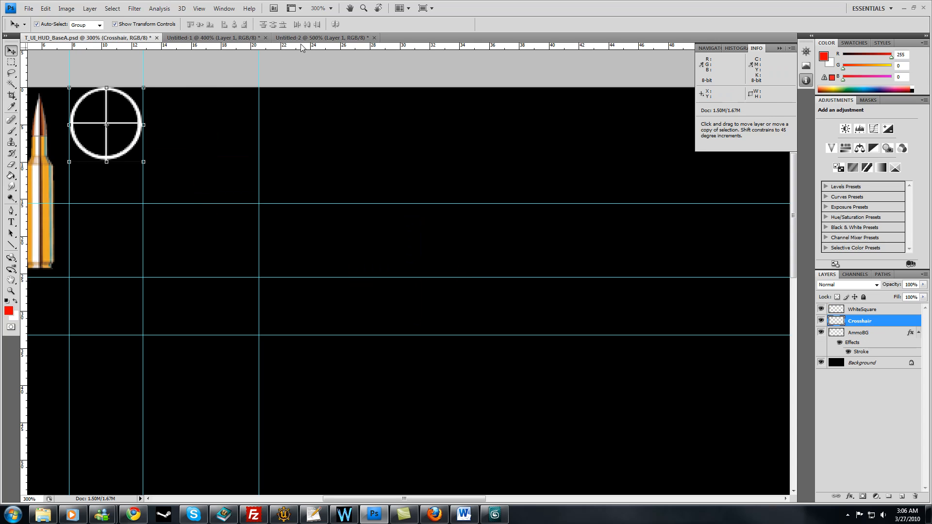
Delete the black Layer 0 from the Untitled-2 cross document
click(285, 41)
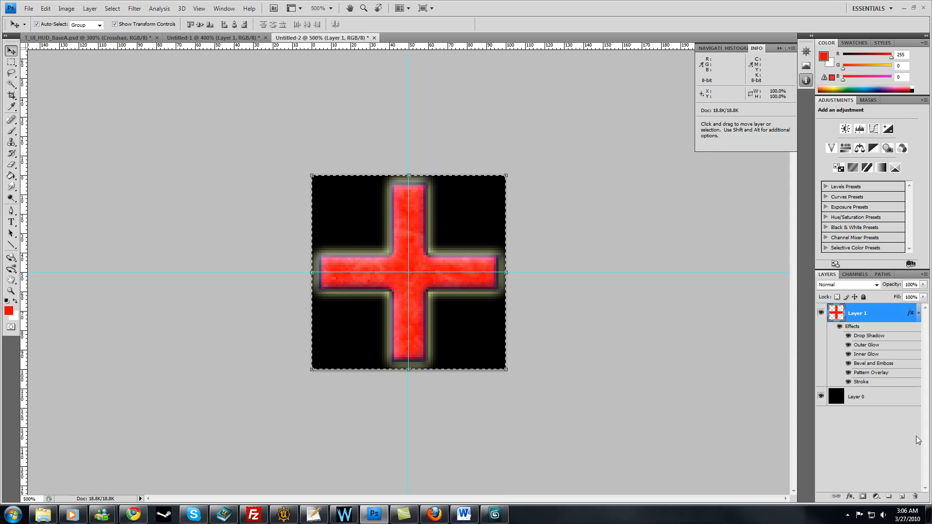
click(867, 401)
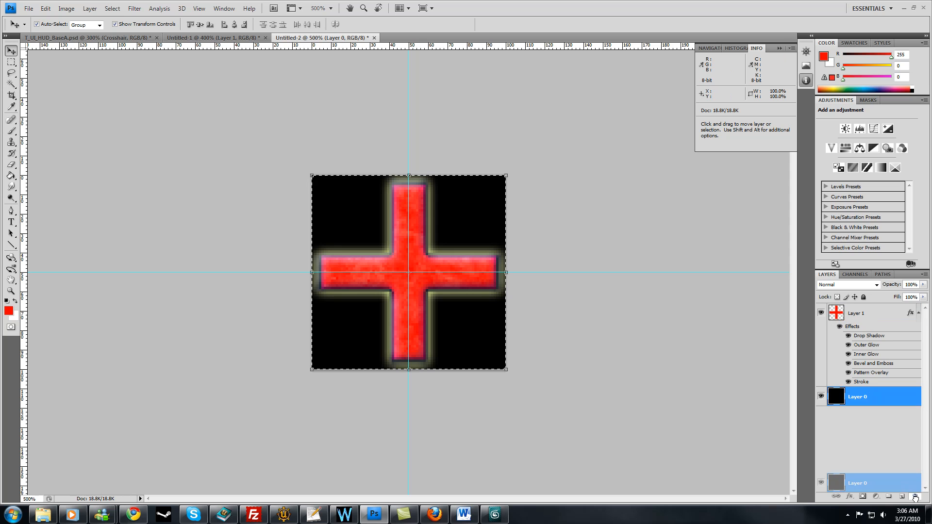
drag(916, 499, 916, 498)
click(908, 454)
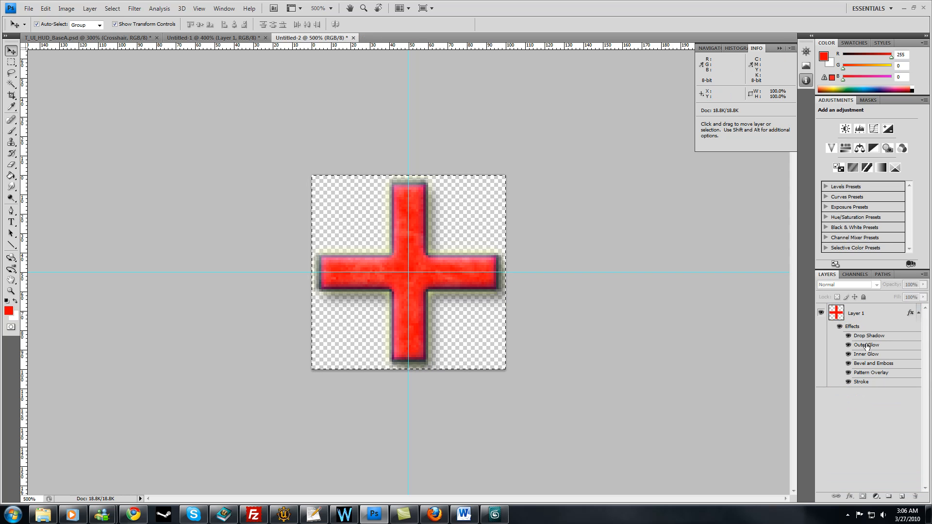
Select the whole Untitled-2 canvas and copy the cross with its effects using Copy Merged
ctrl+click(841, 317)
key(ctrl+d)
key(ctrl+a)
click(45, 8)
click(103, 87)
Paste the styled cross into T_UI_HUD_BaseA.psd and place it in the guide cell beside the crosshair
click(127, 38)
click(187, 38)
click(125, 38)
key(ctrl+v)
drag(398, 263, 199, 134)
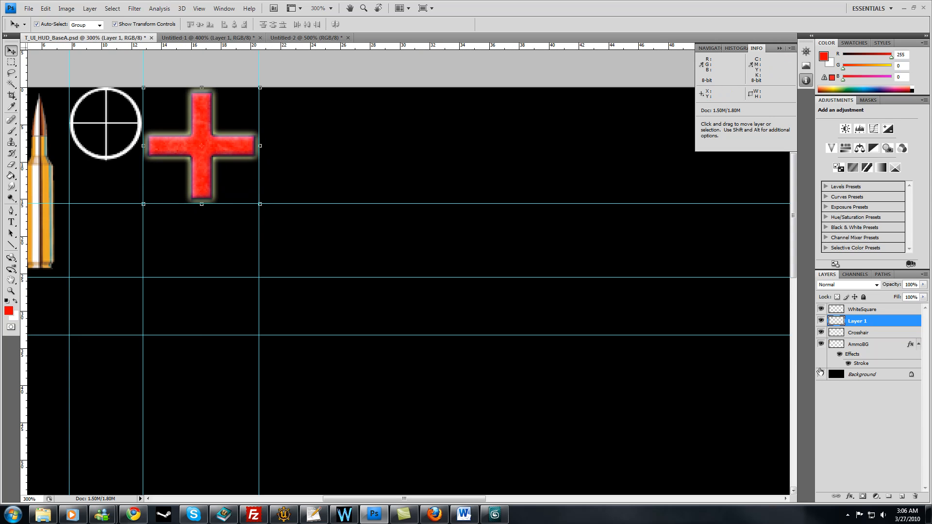
Hide the Background layer to check the pasted cross's bounds against the guides, then show the background again
click(825, 376)
key(ctrl+t)
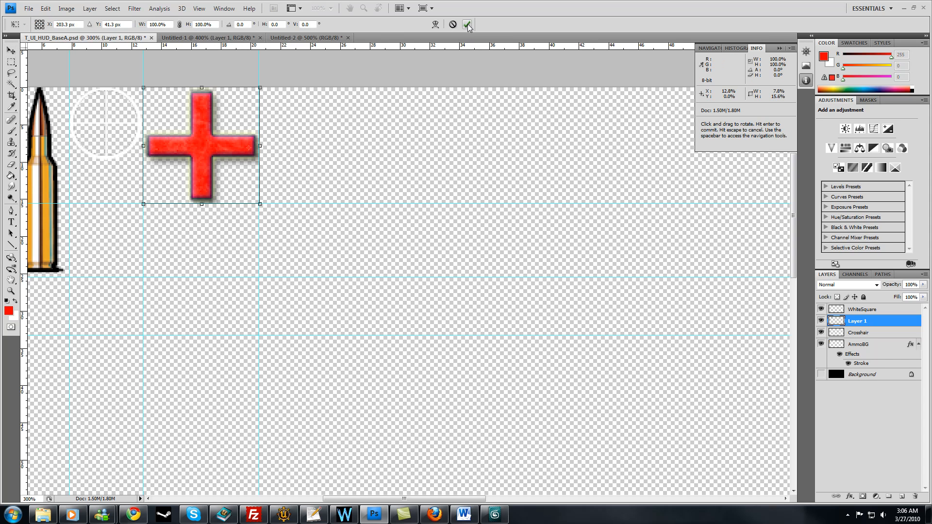
click(467, 25)
click(821, 377)
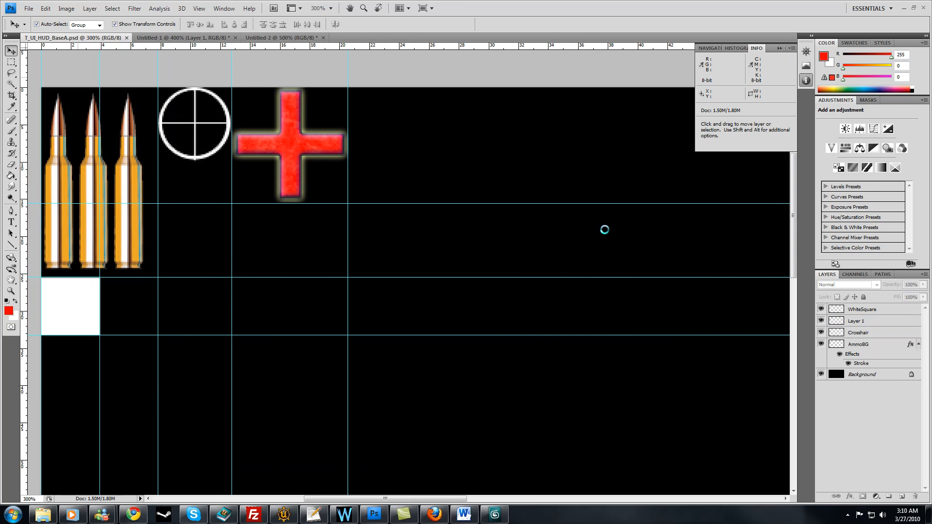
Rename the pasted cross layer to HealthHUDIcon
click(846, 325)
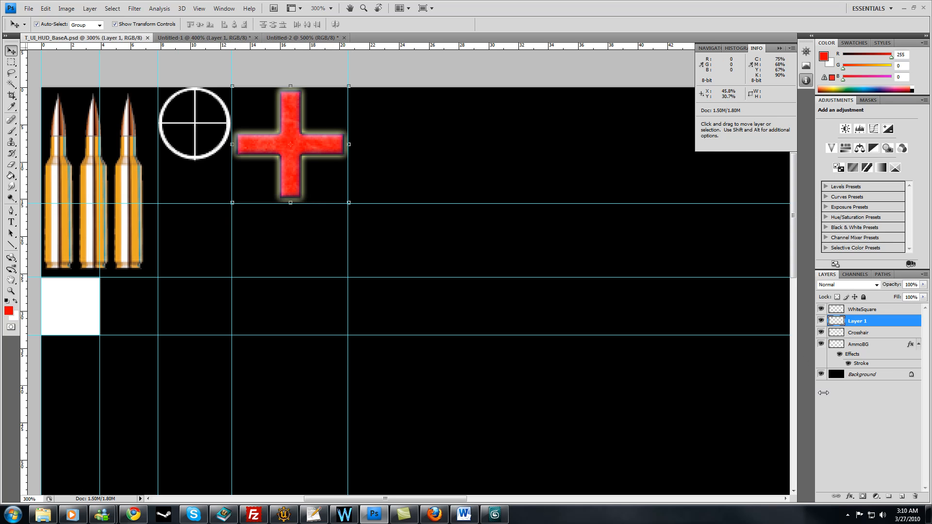
double_click(859, 321)
text(HealthHUD)
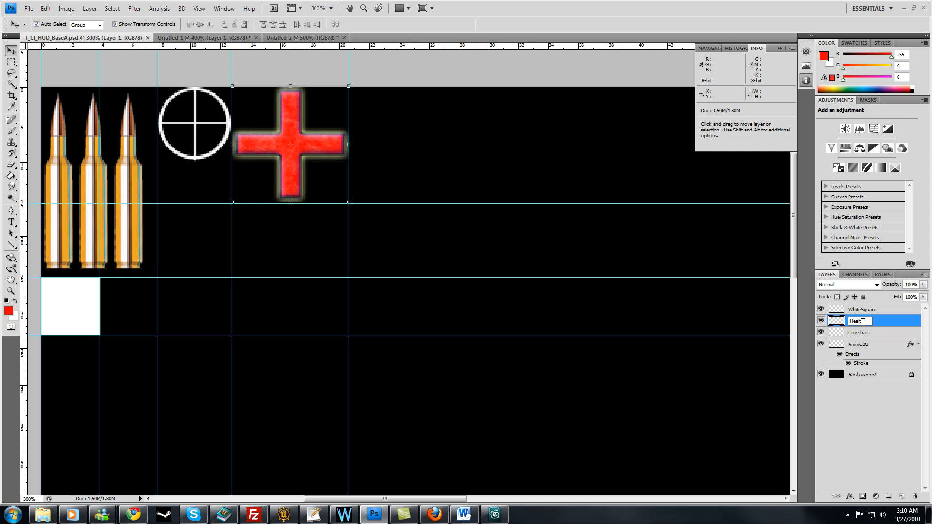
text(Icon)
key(Return)
Save the outline of the HealthHUDIcon layer as a new alpha channel and display that channel
ctrl+click(836, 323)
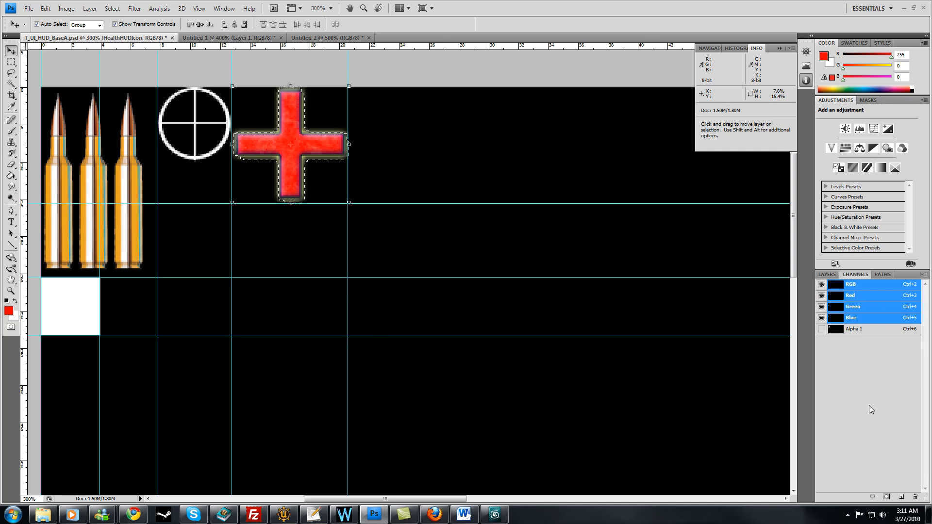
click(887, 497)
click(861, 342)
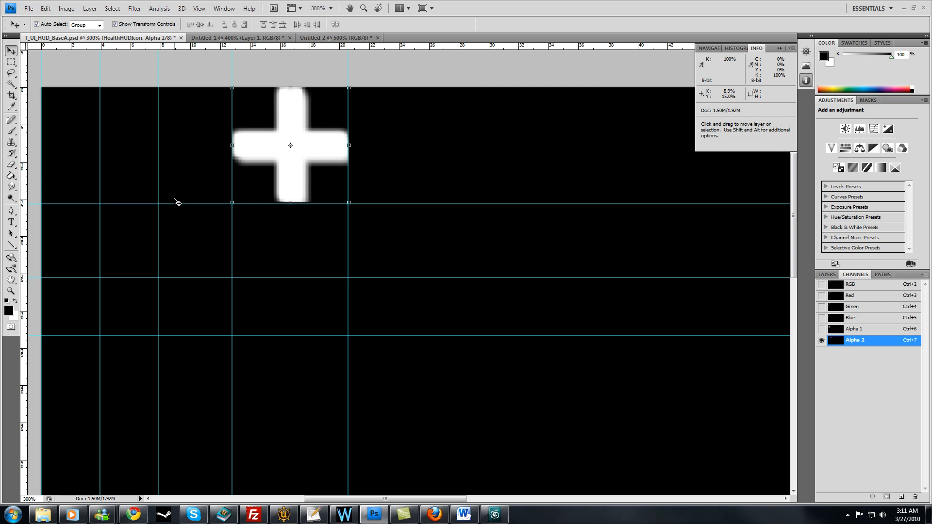
Copy the selected white cross from the Alpha 2 channel, paste it into Alpha 1 beside the crosshair mask, and clear the selection
click(46, 8)
click(63, 16)
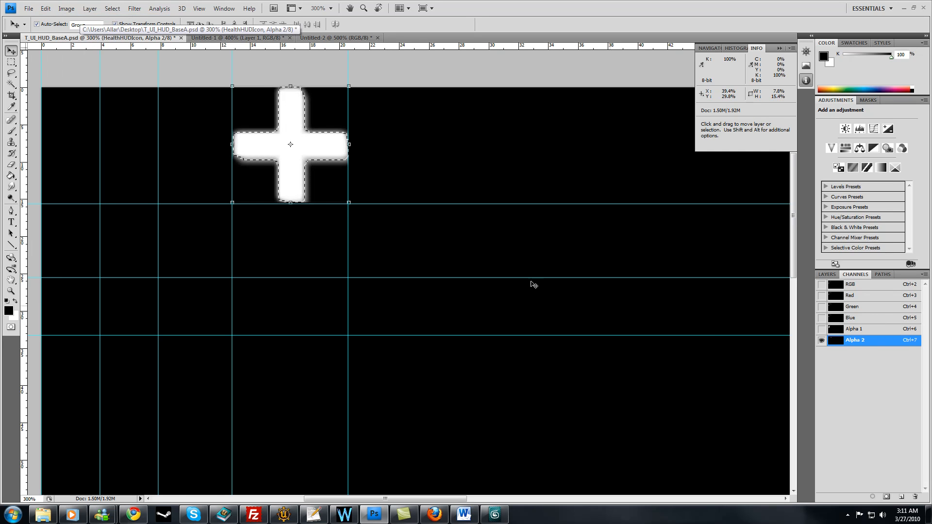
click(46, 8)
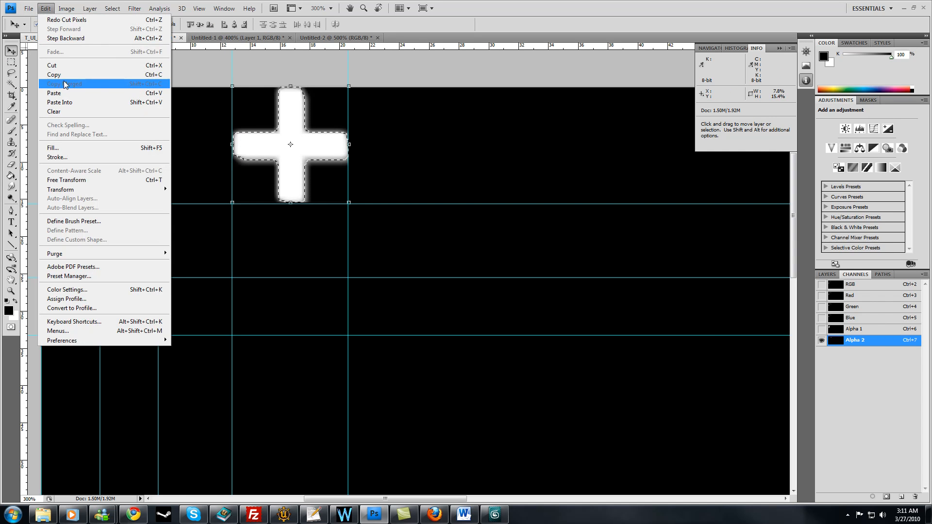
click(54, 74)
key(ctrl+6)
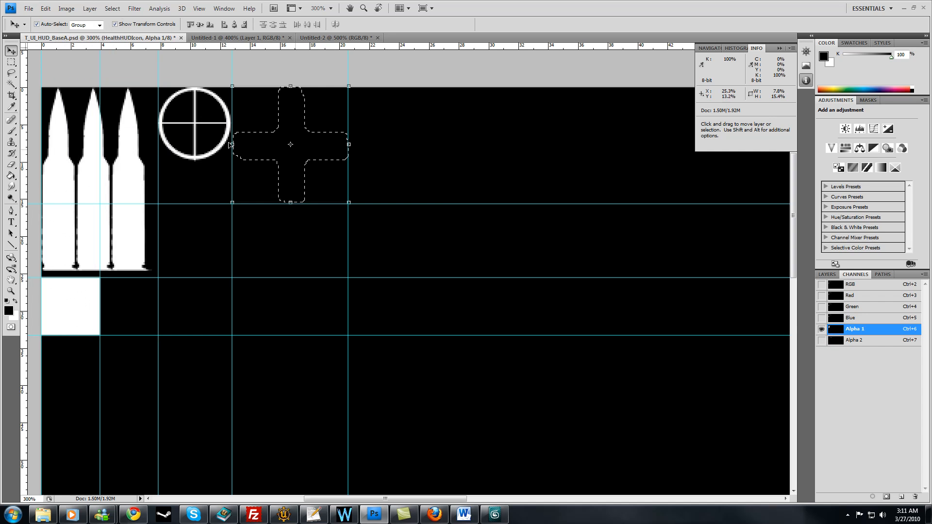
key(ctrl+v)
key(ctrl+d)
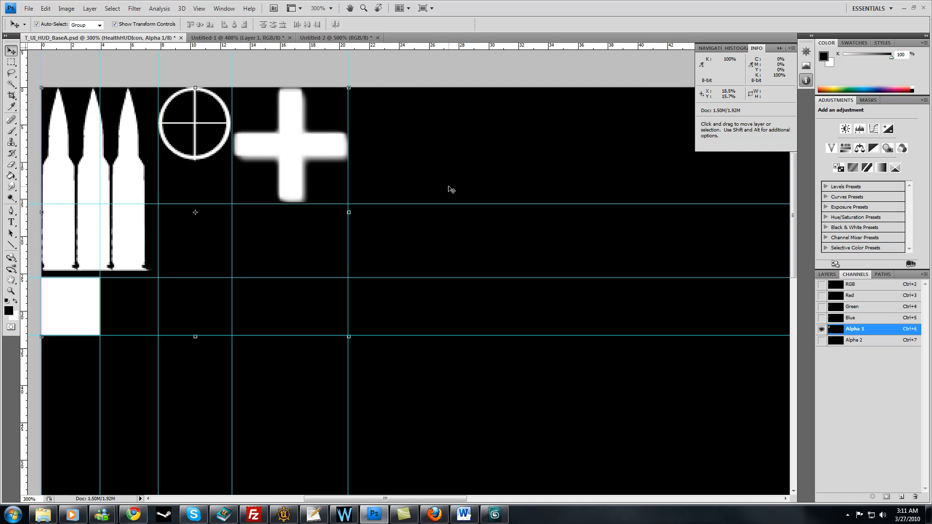
Delete the Alpha 2 channel and briefly overlay Alpha 1 on the RGB image to check the mask coverage
click(853, 341)
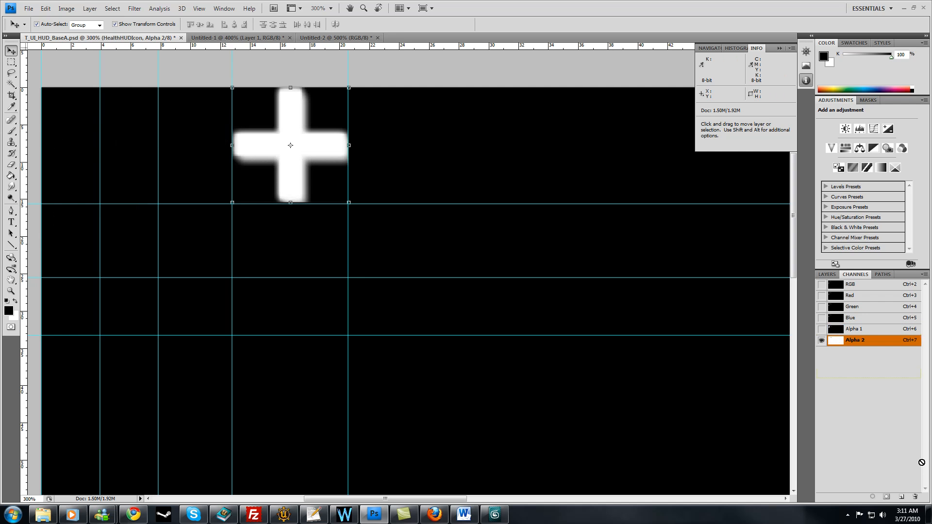
drag(904, 437, 917, 498)
click(822, 330)
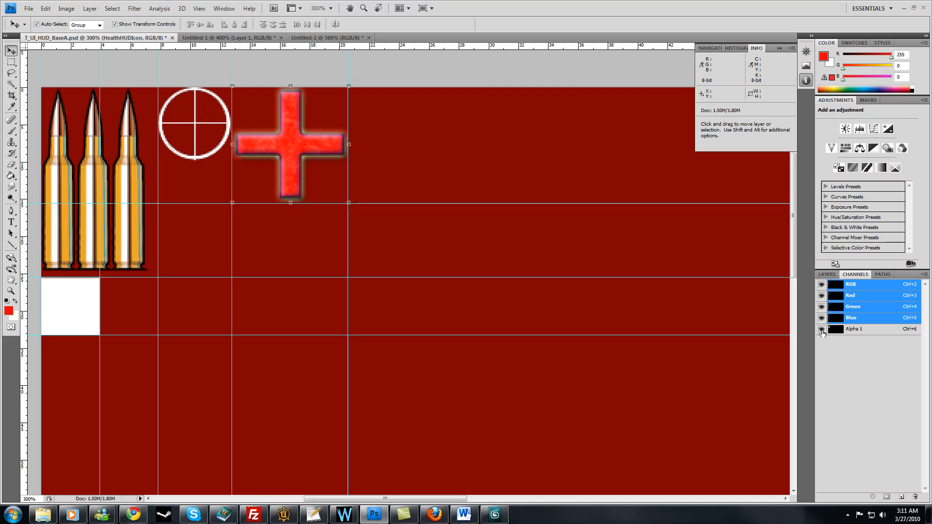
click(821, 330)
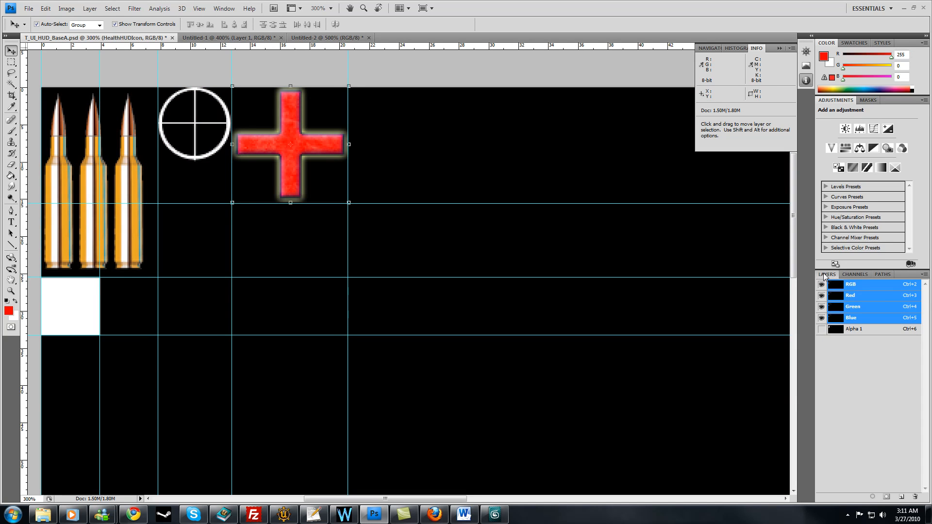
Return to the layer list and save T_UI_HUD_BaseA.psd under its existing name
click(826, 275)
click(28, 8)
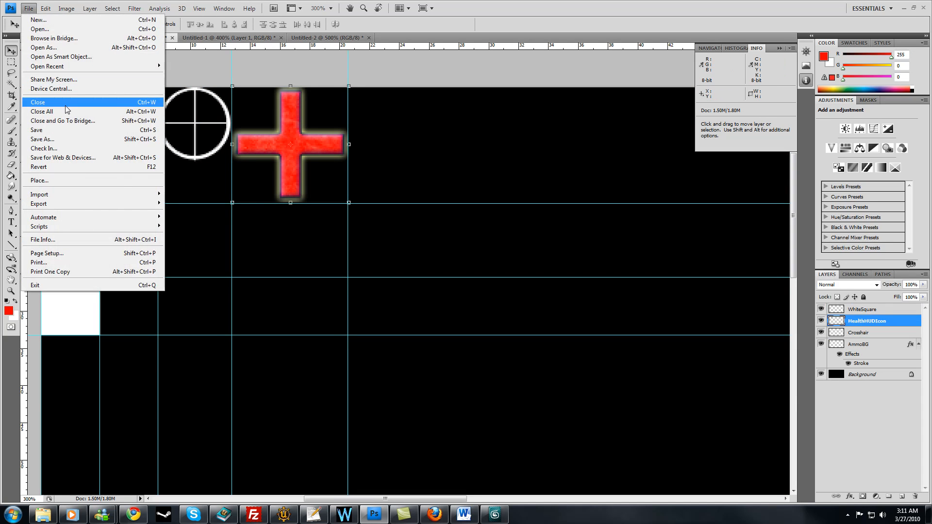
click(68, 130)
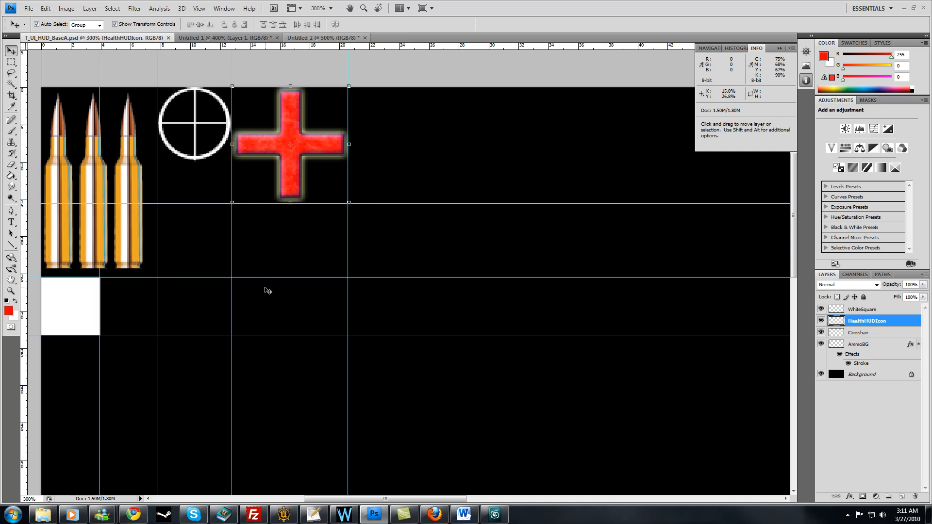
click(404, 514)
click(804, 21)
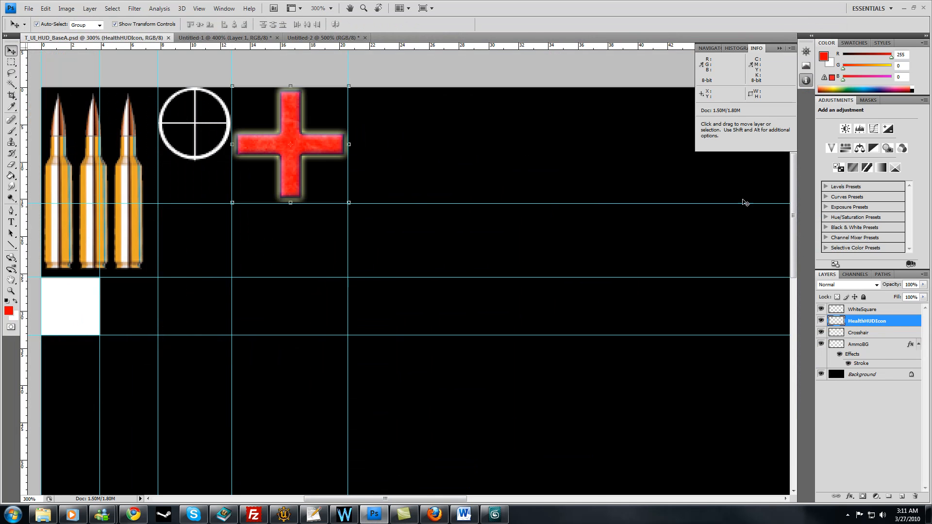
click(849, 516)
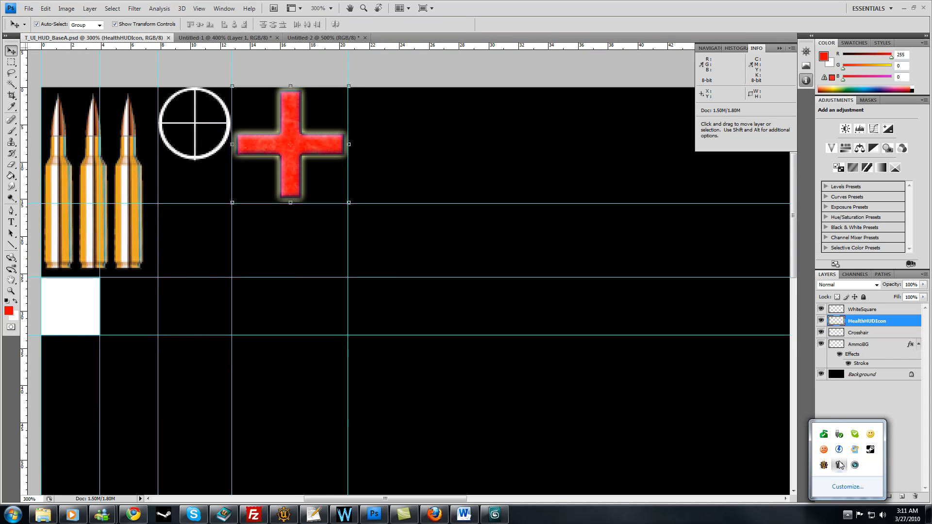